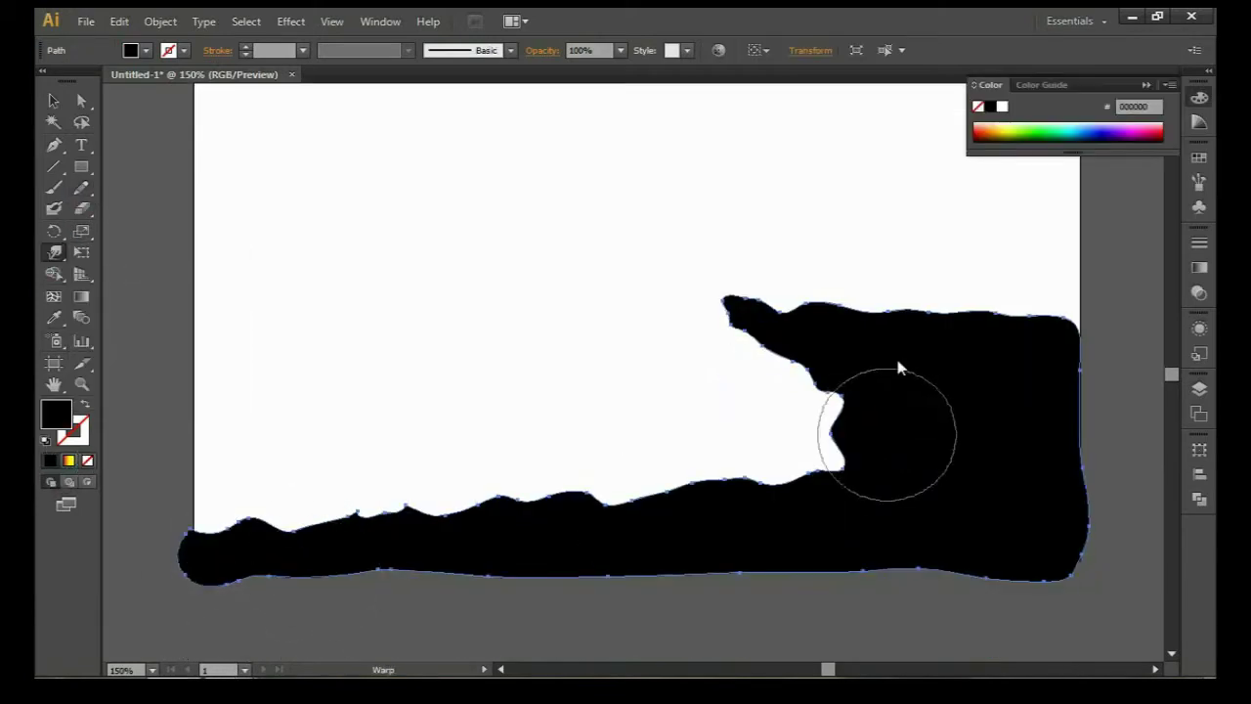
Warp the black cliff's jutting upper spike into a smooth, tapered point
drag(887, 433, 769, 309)
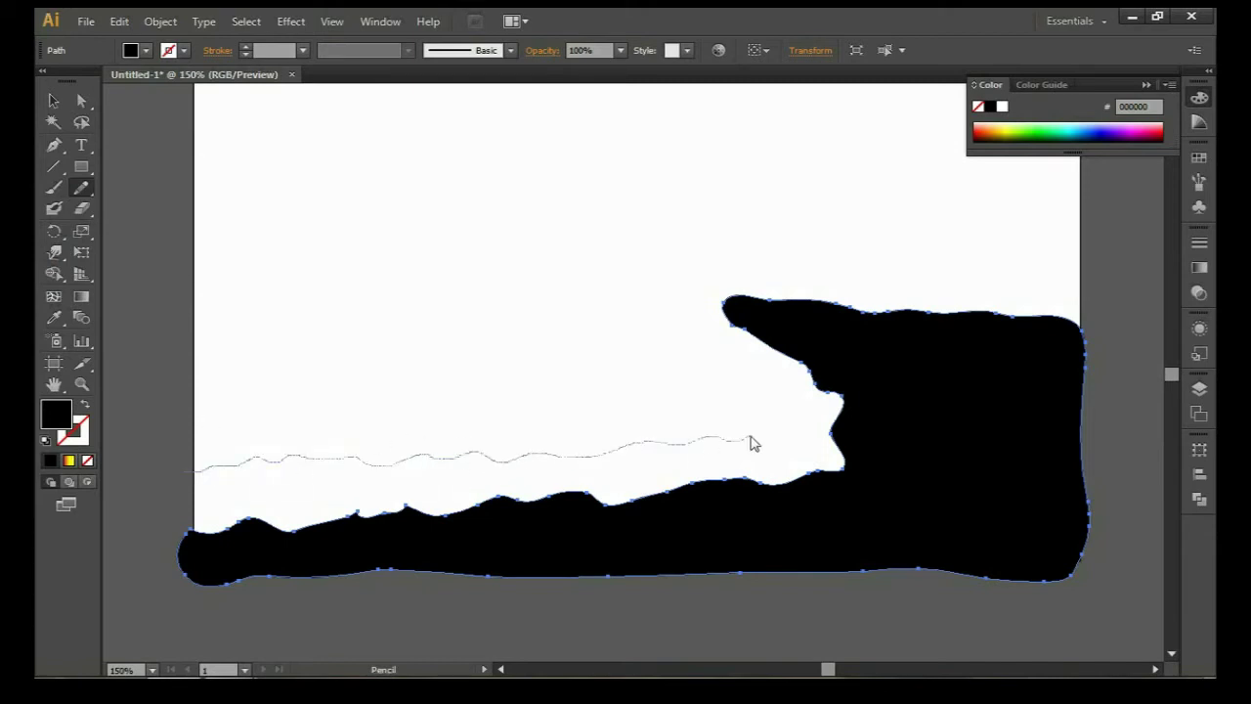
Draw a wavy hill band above the black ground and a taller hill outline above it
drag(172, 547, 174, 555)
drag(987, 134, 989, 142)
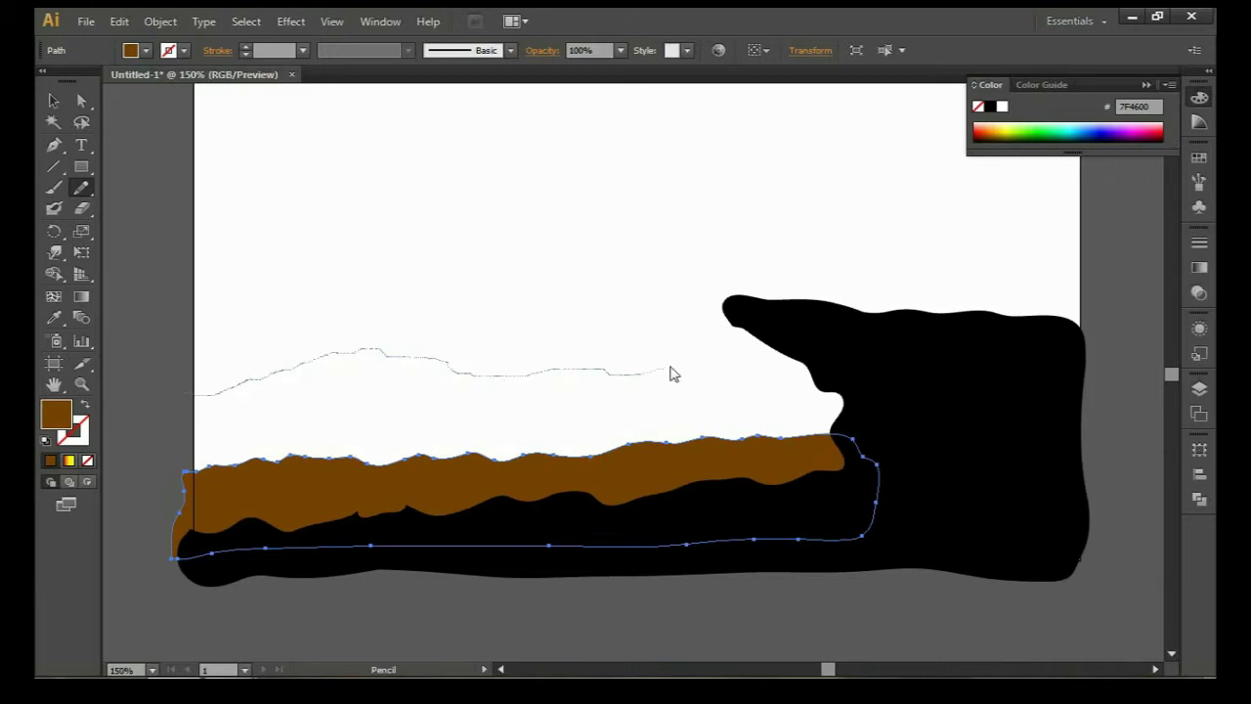
drag(188, 399, 185, 394)
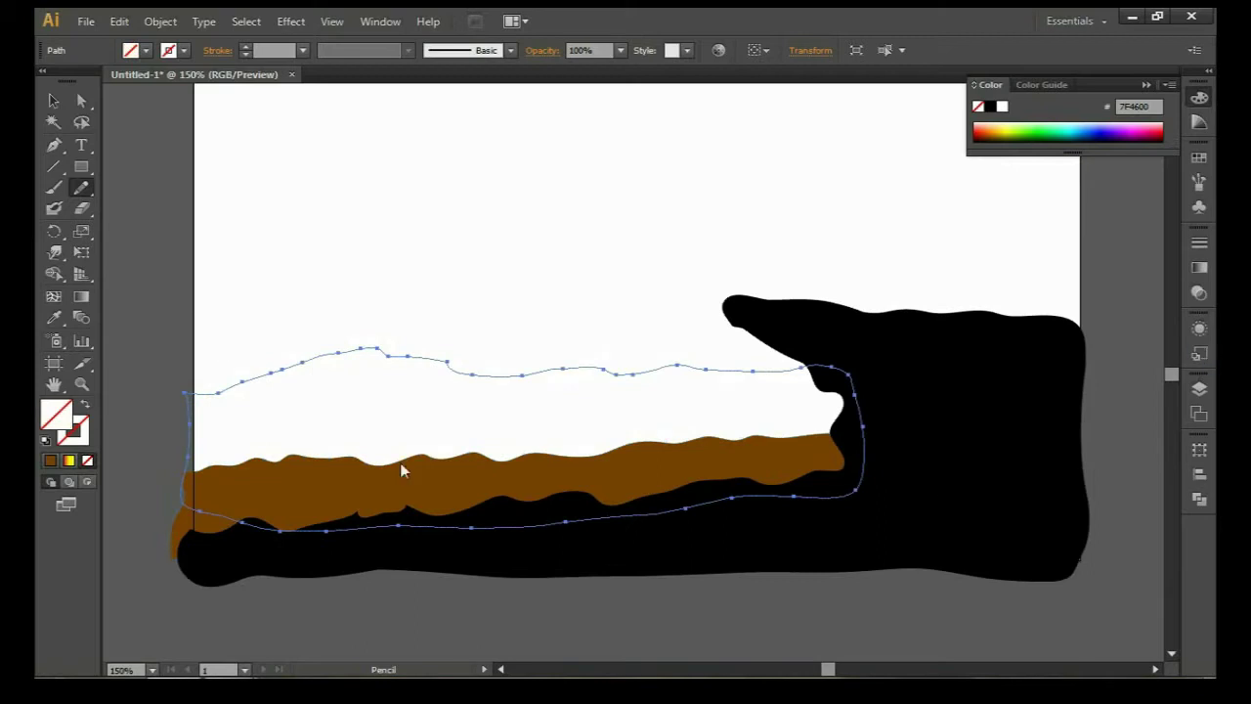
Send the taller hill behind the band and fill it a lighter #98570D brown
click(995, 131)
key(ctrl+bracketleft)
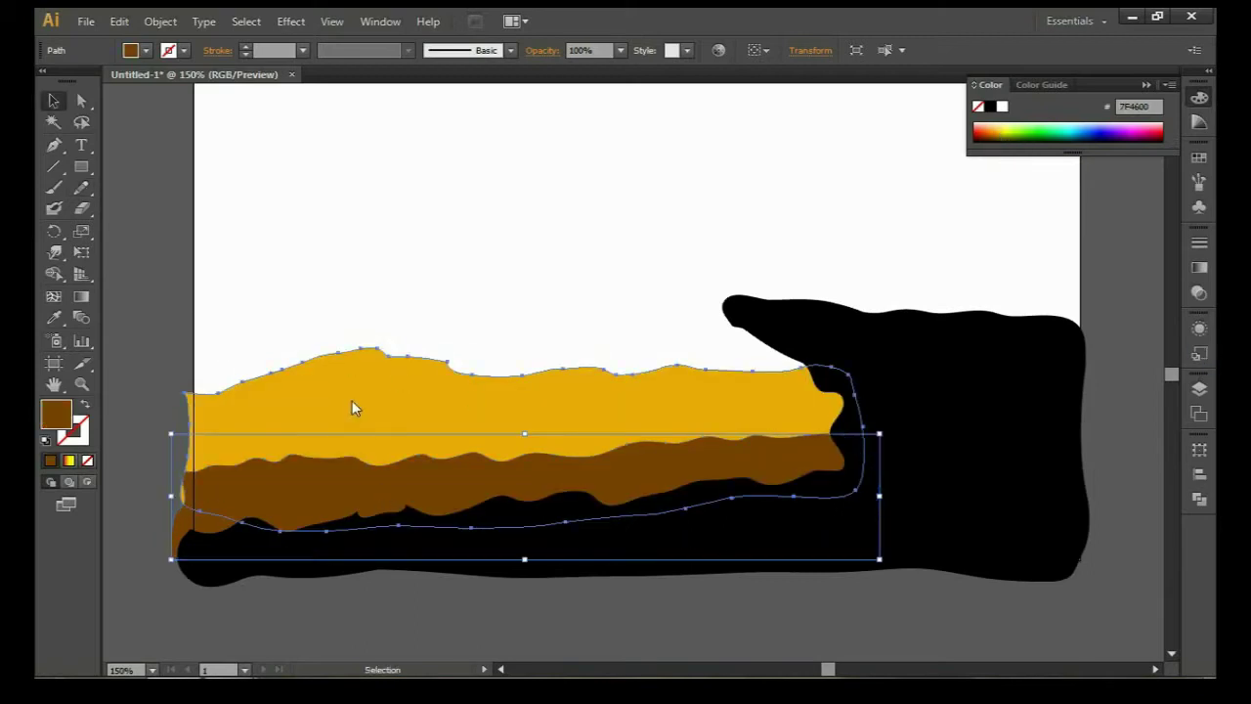
key(i)
click(356, 477)
double_click(56, 414)
drag(613, 331, 597, 325)
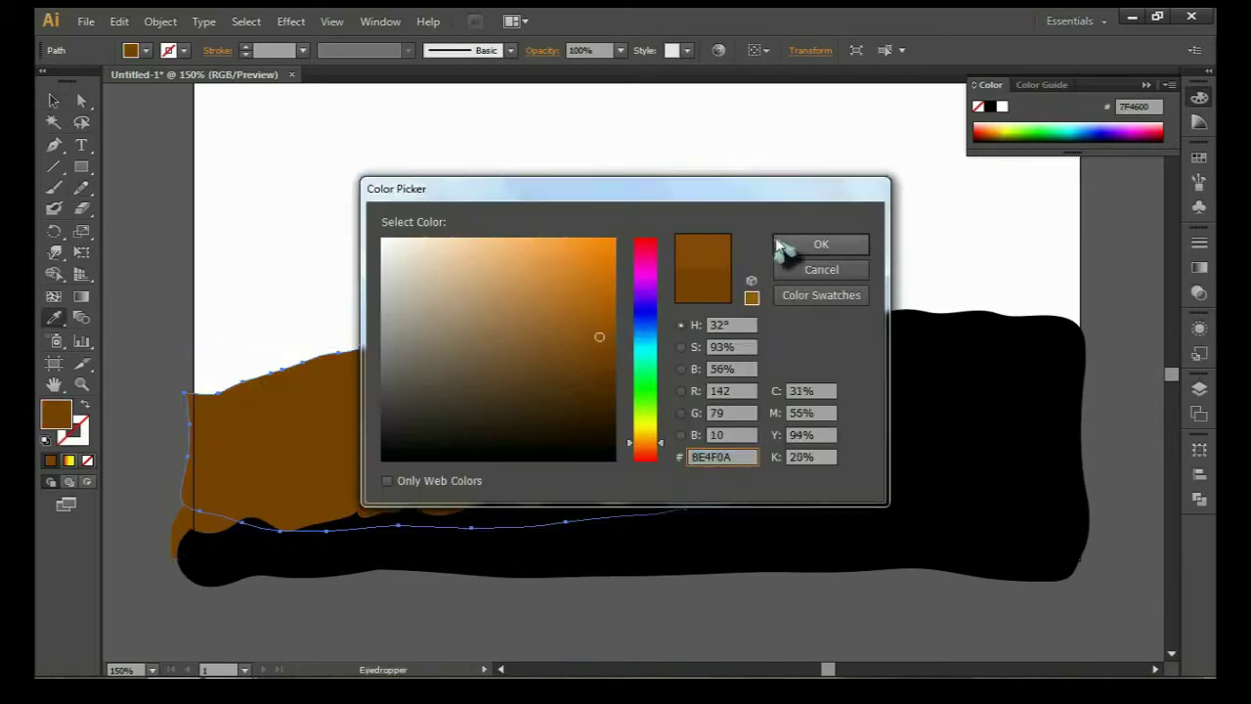
click(821, 244)
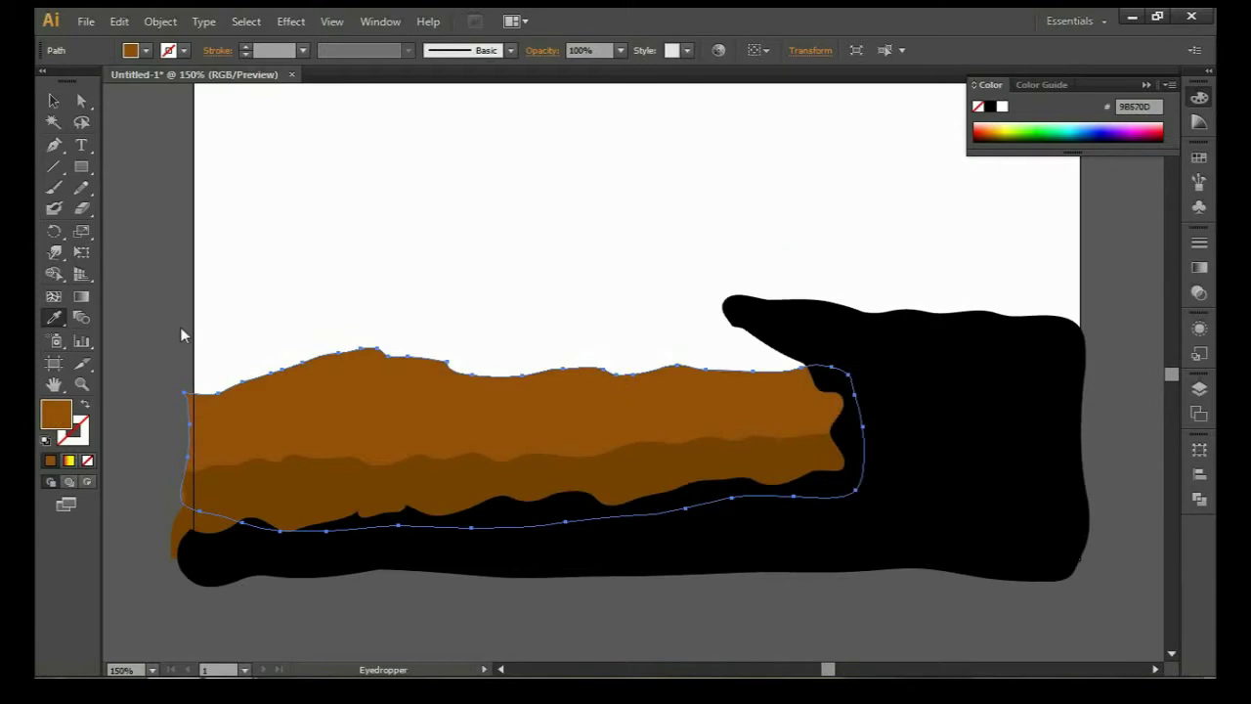
key(d)
key(ctrl+z)
key(n)
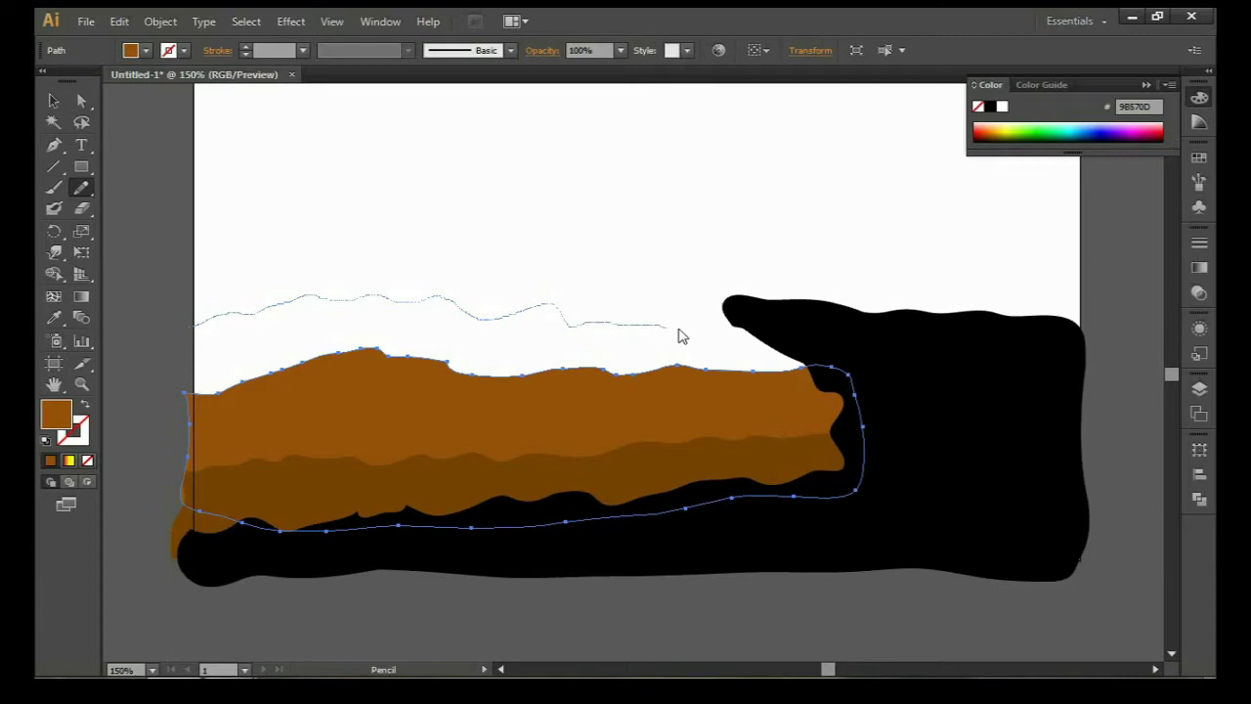
Draw a taller hill above the brown layers with a lighter brown fill, one layer back
drag(192, 335, 168, 428)
key(i)
double_click(56, 414)
click(818, 243)
key(ctrl+bracketleft)
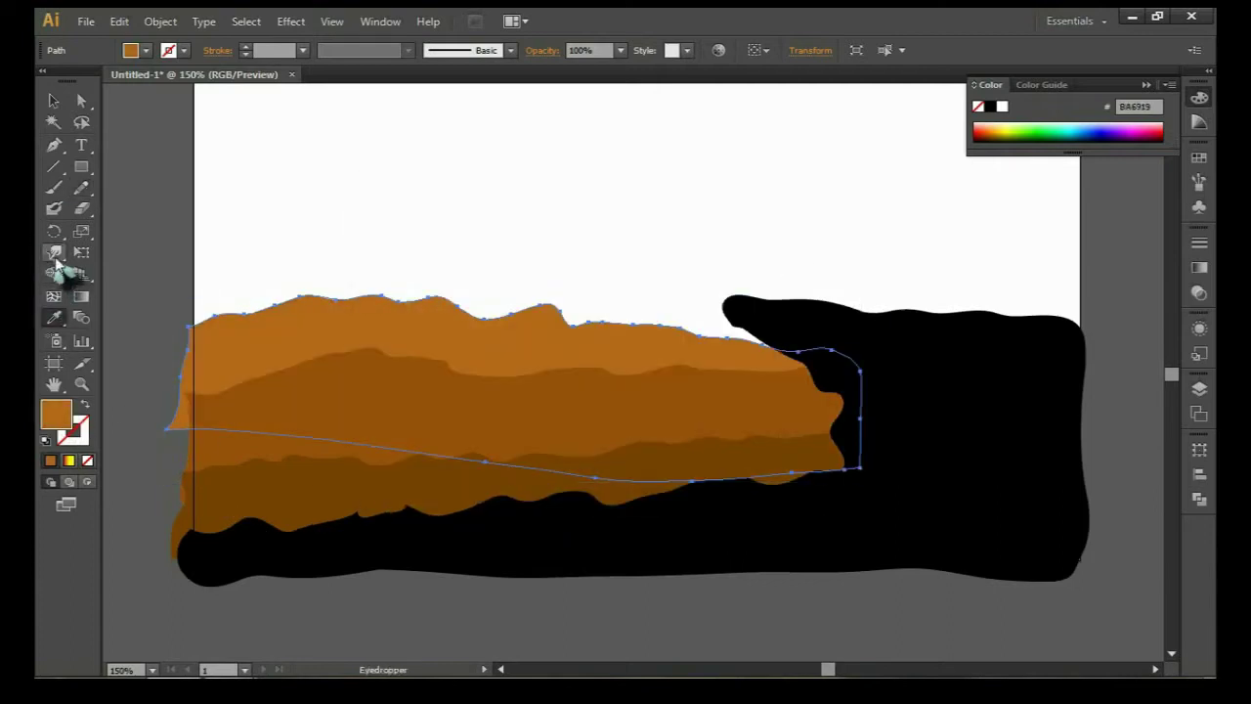
Warp the middle hill's upper-right edge and push a rounded peak on the top hill
key(v)
click(674, 385)
click(54, 252)
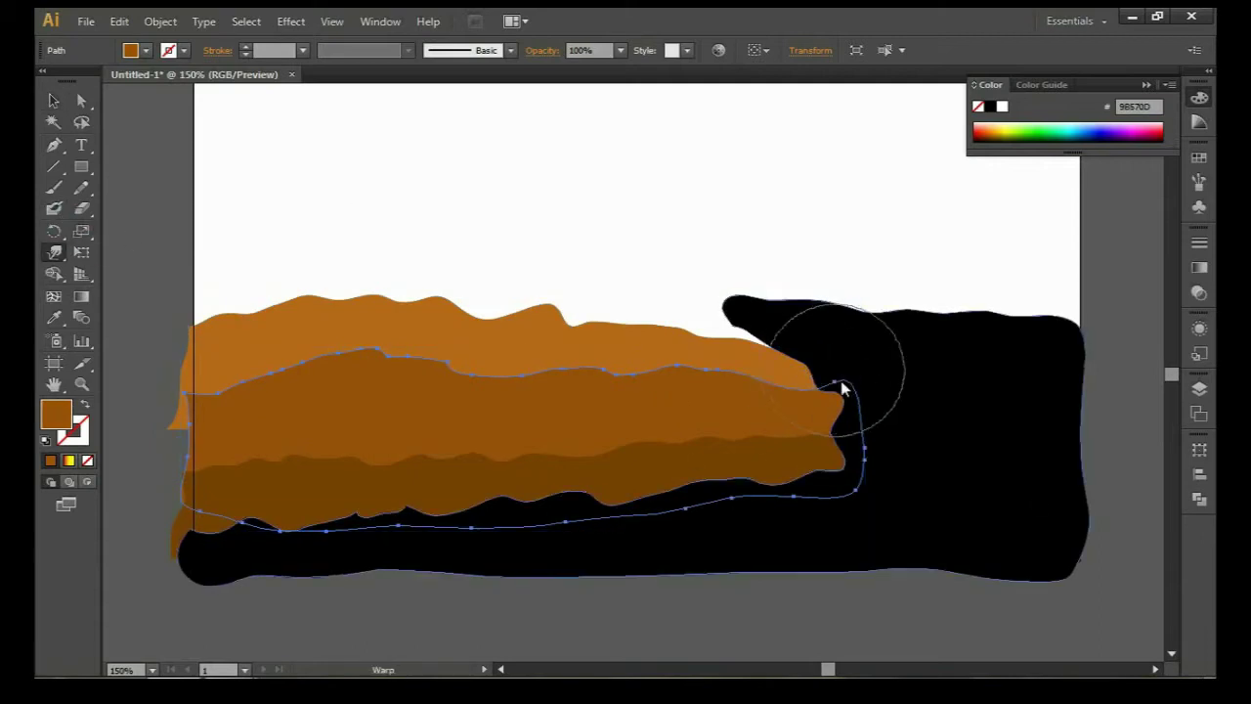
drag(662, 349, 776, 394)
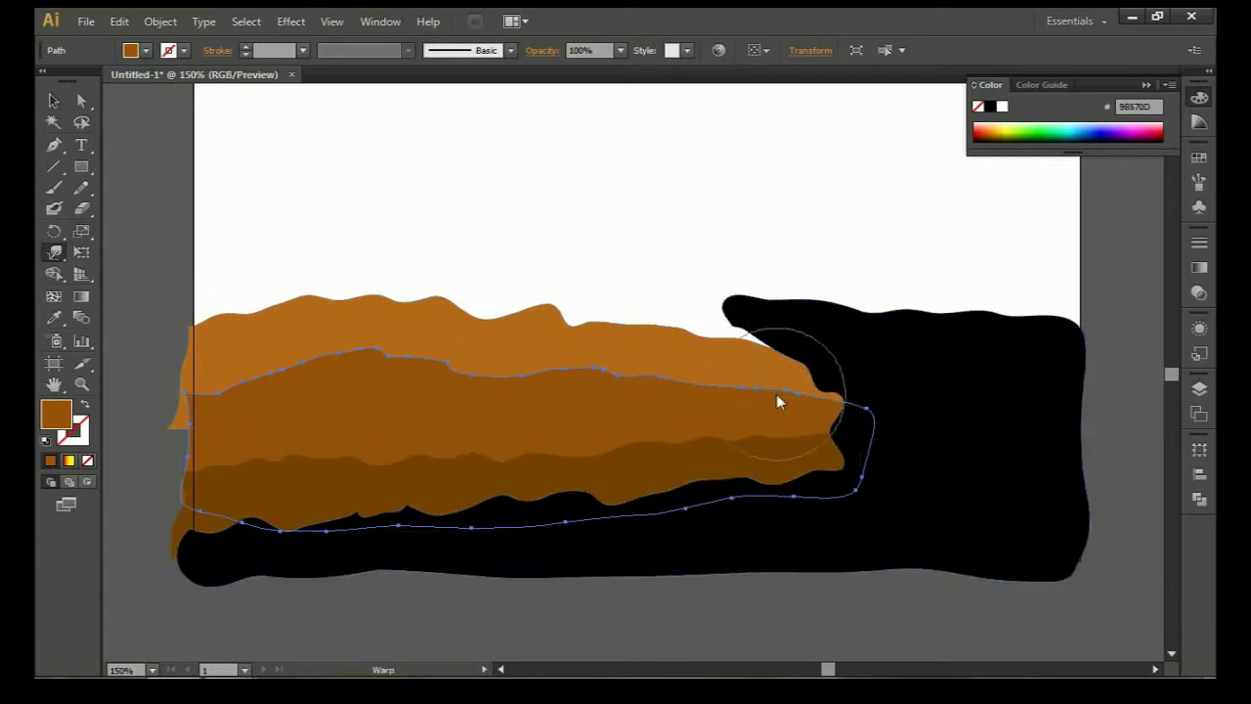
click(55, 102)
click(323, 318)
click(54, 252)
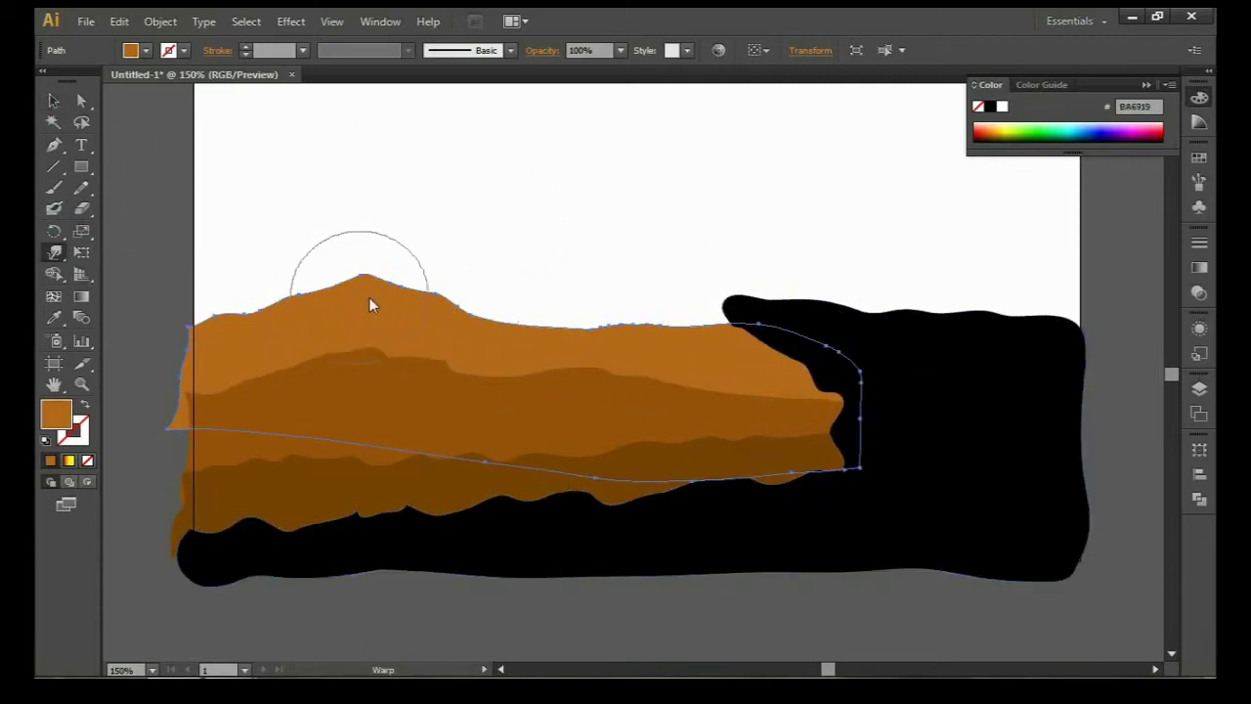
drag(665, 398, 667, 399)
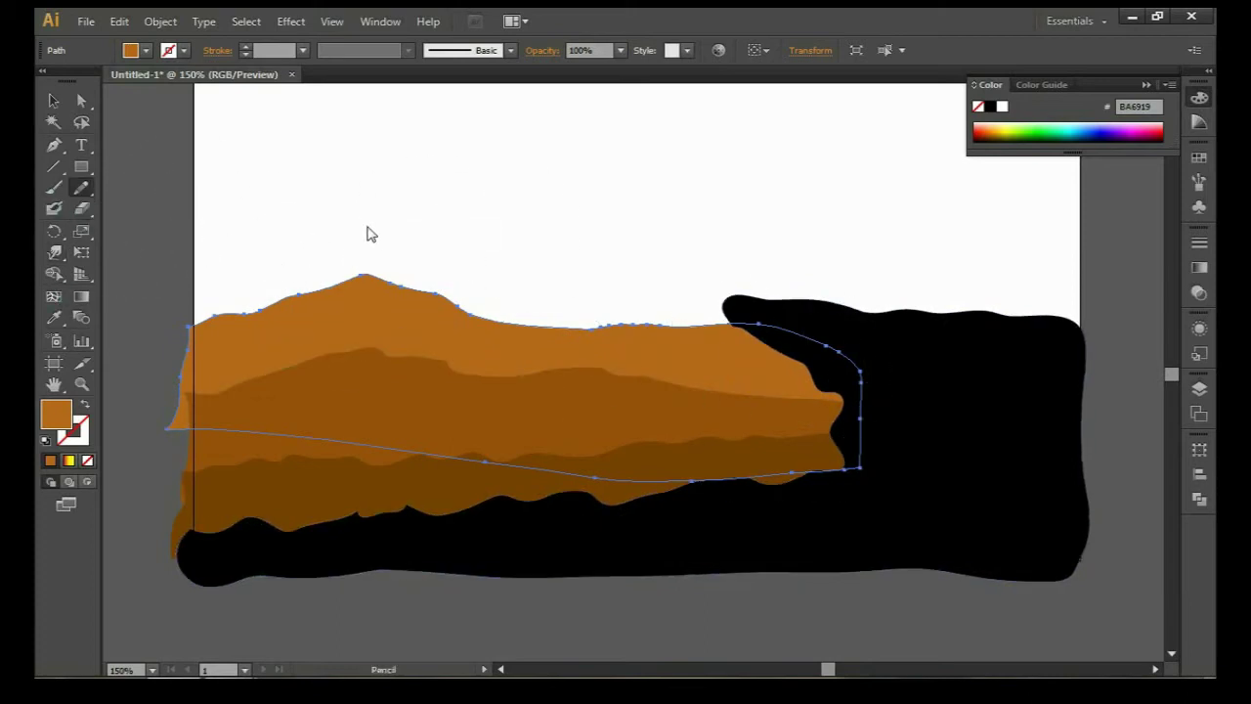
scroll(208, 255, up, 3)
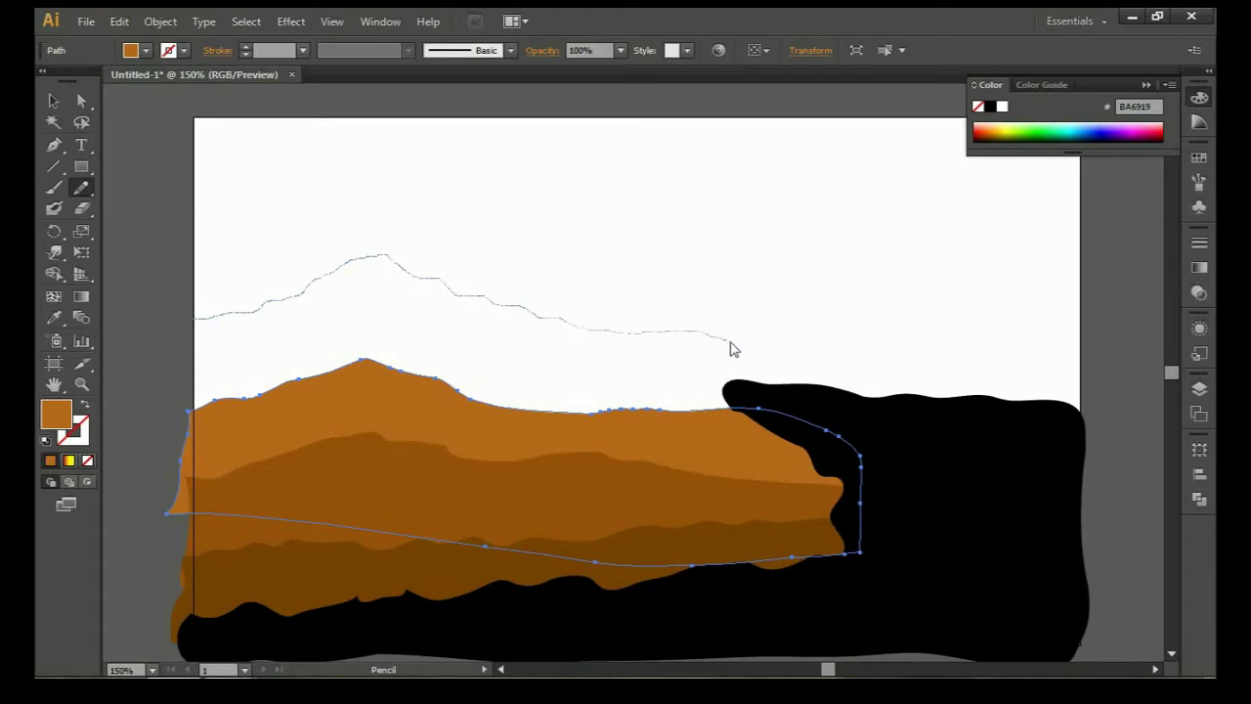
Fill the new mountain outline with orange #DD7E28
ctrl+click(196, 328)
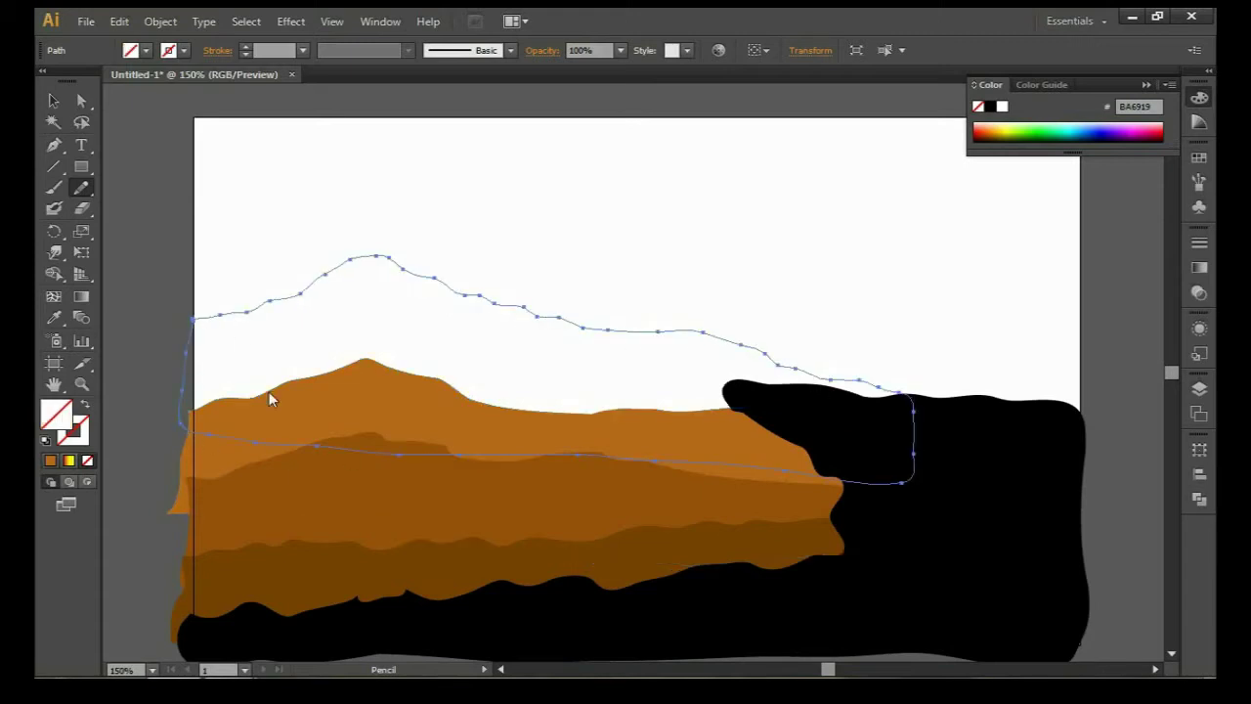
key(i)
click(271, 399)
double_click(56, 414)
click(793, 247)
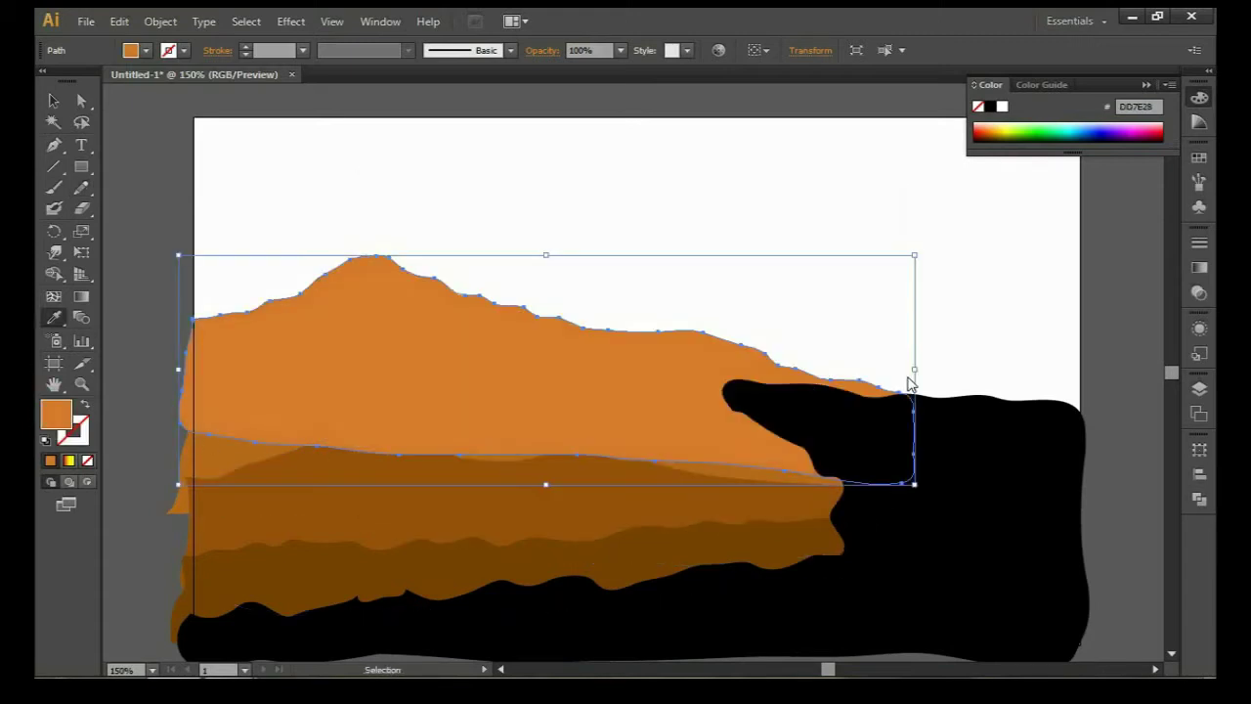
Draw a second mountain toward the right filled lighter orange #F48F3B
click(80, 188)
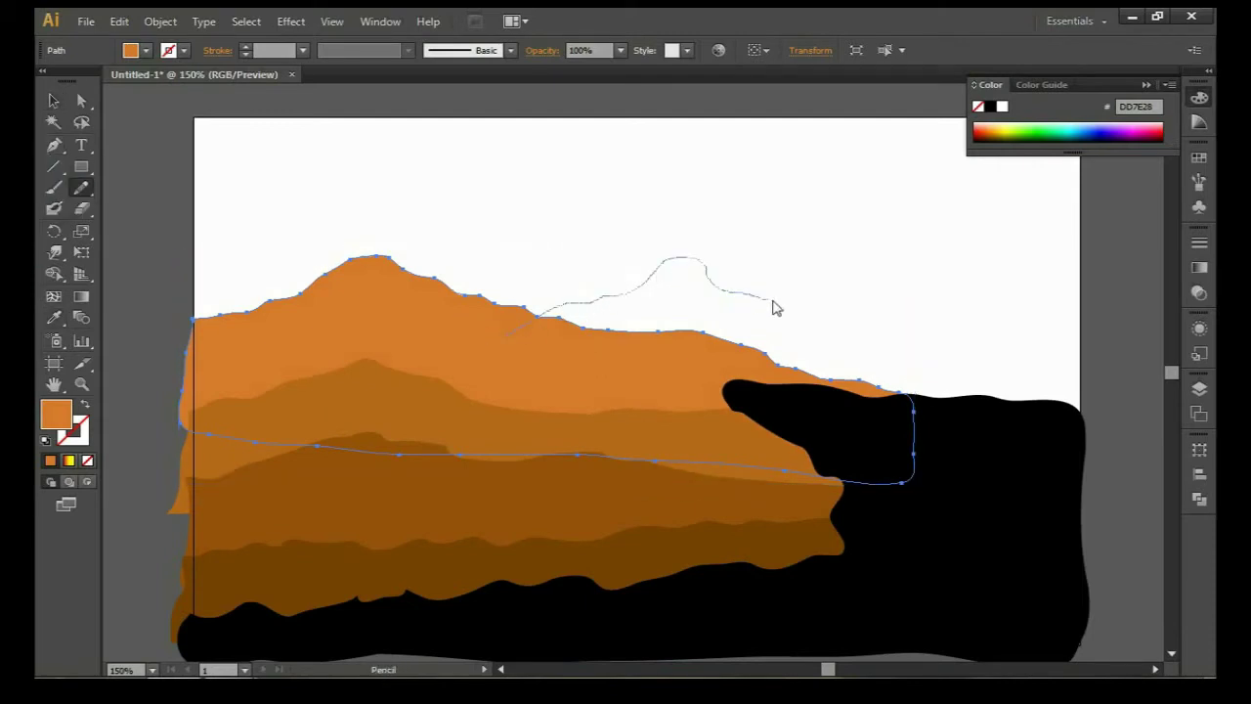
drag(705, 413, 509, 334)
key(i)
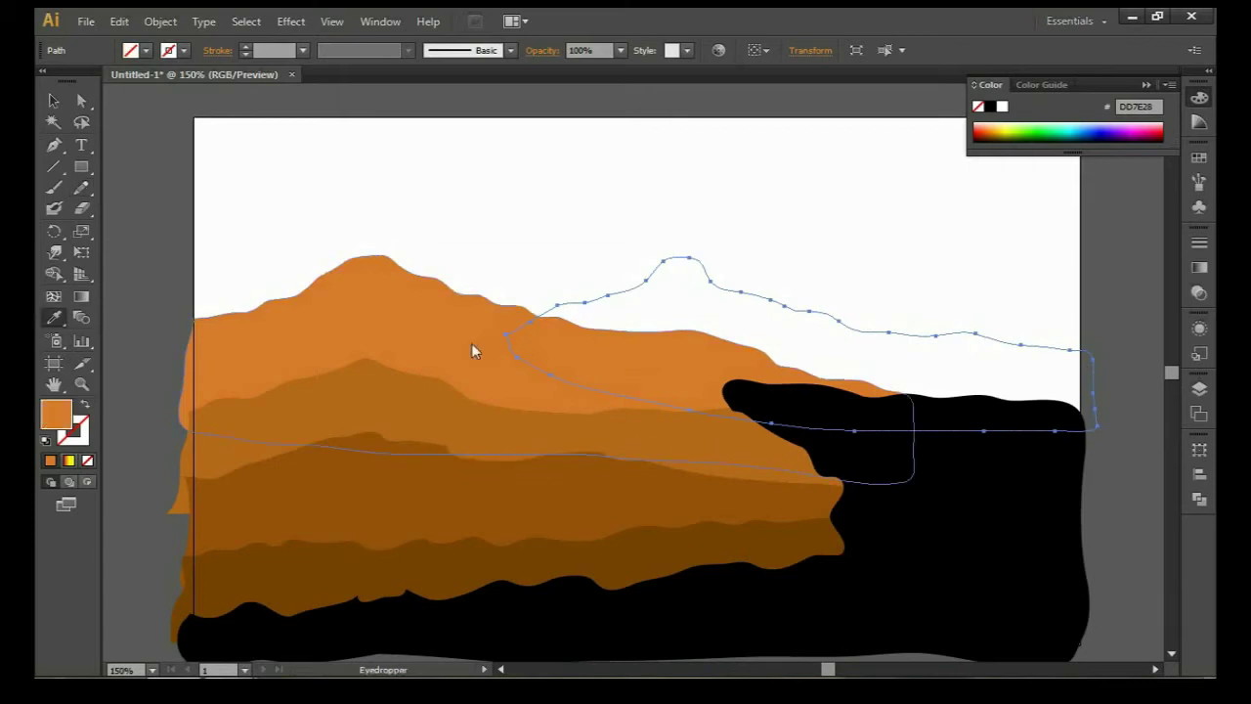
click(471, 343)
double_click(59, 414)
click(817, 247)
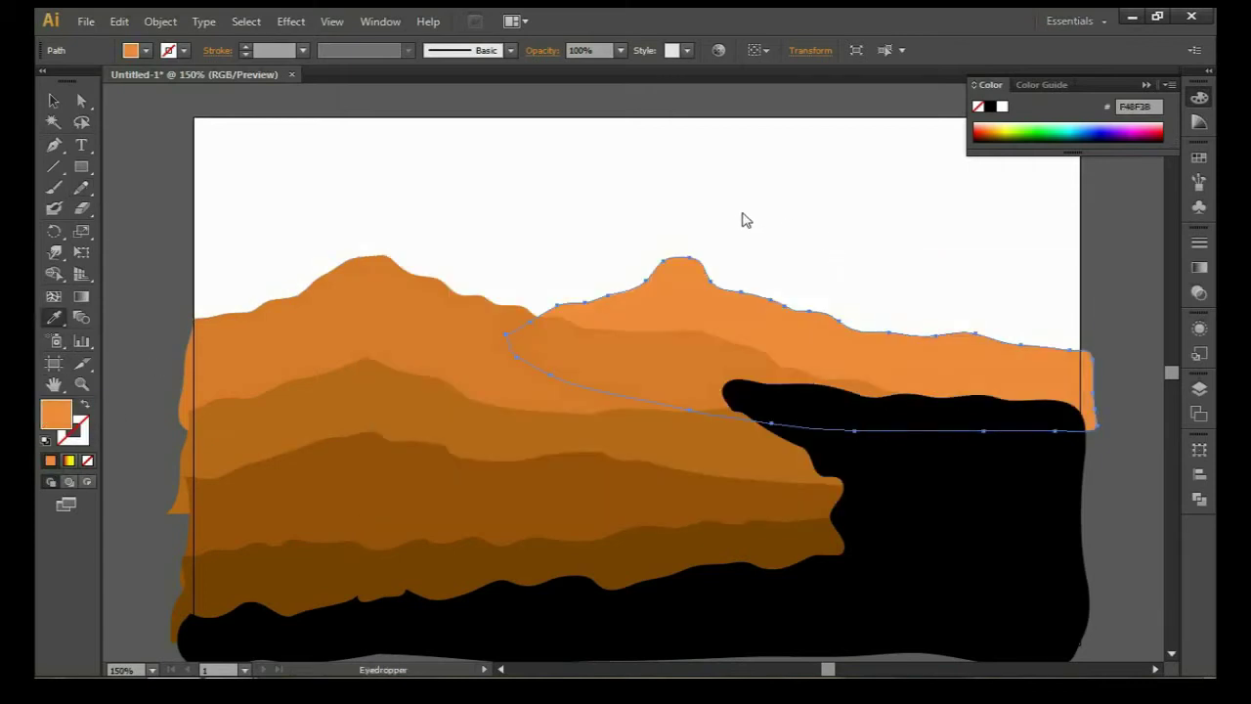
Warp the right mountain's top edge smooth and clear the selection
key(v)
key(shift+r)
drag(946, 333, 987, 342)
key(ctrl+shift+a)
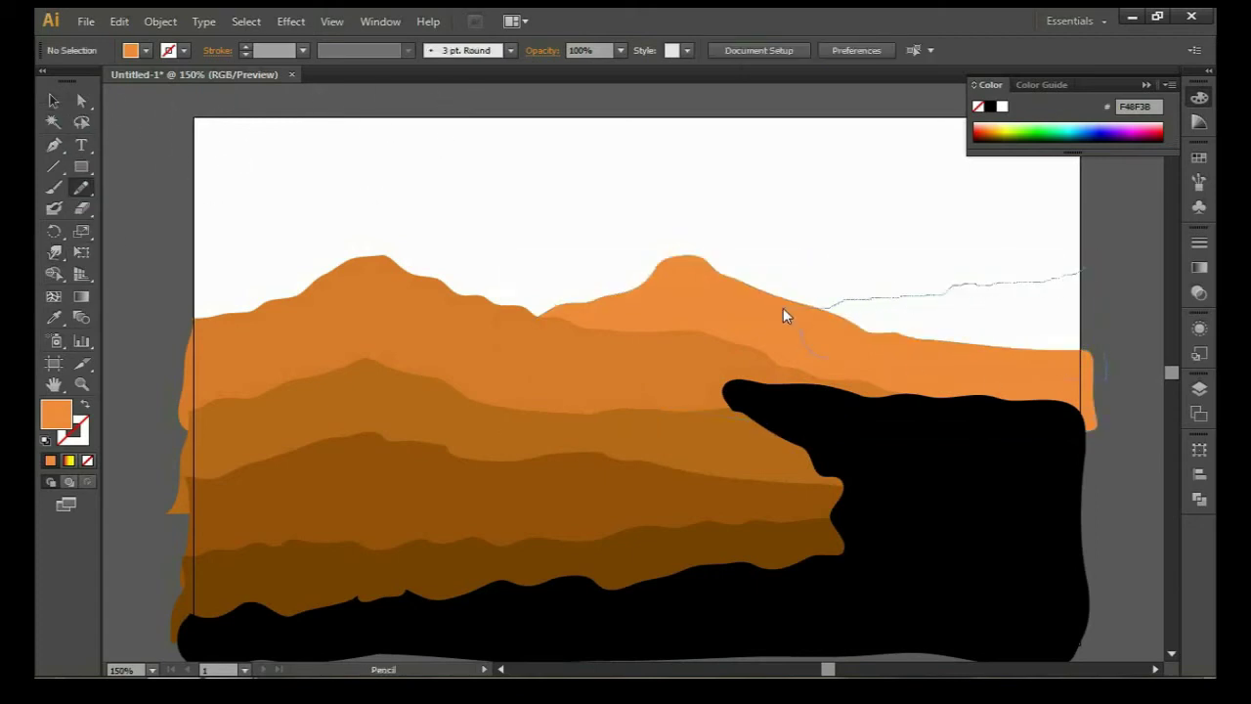
Draw a pale orange distant ridge at the right edge and an artboard-sized sky rectangle
drag(782, 315, 1100, 361)
double_click(55, 415)
click(514, 243)
click(818, 243)
key(i)
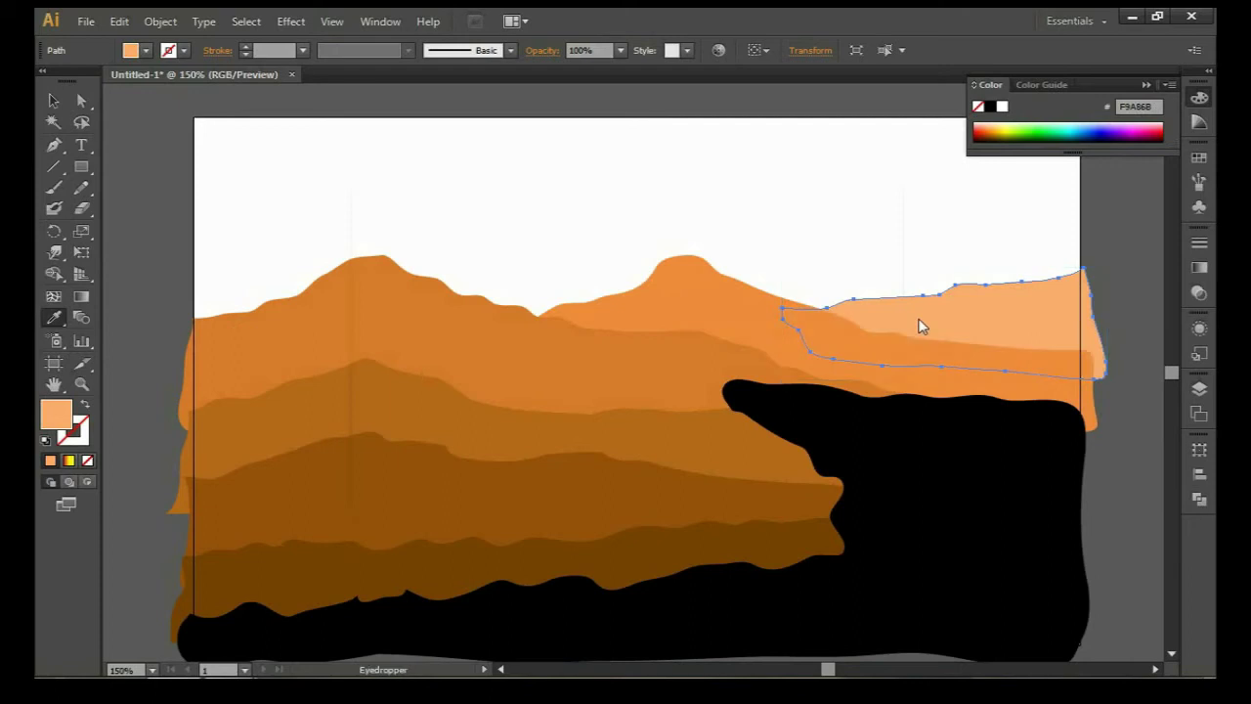
key(ctrl+shift+a)
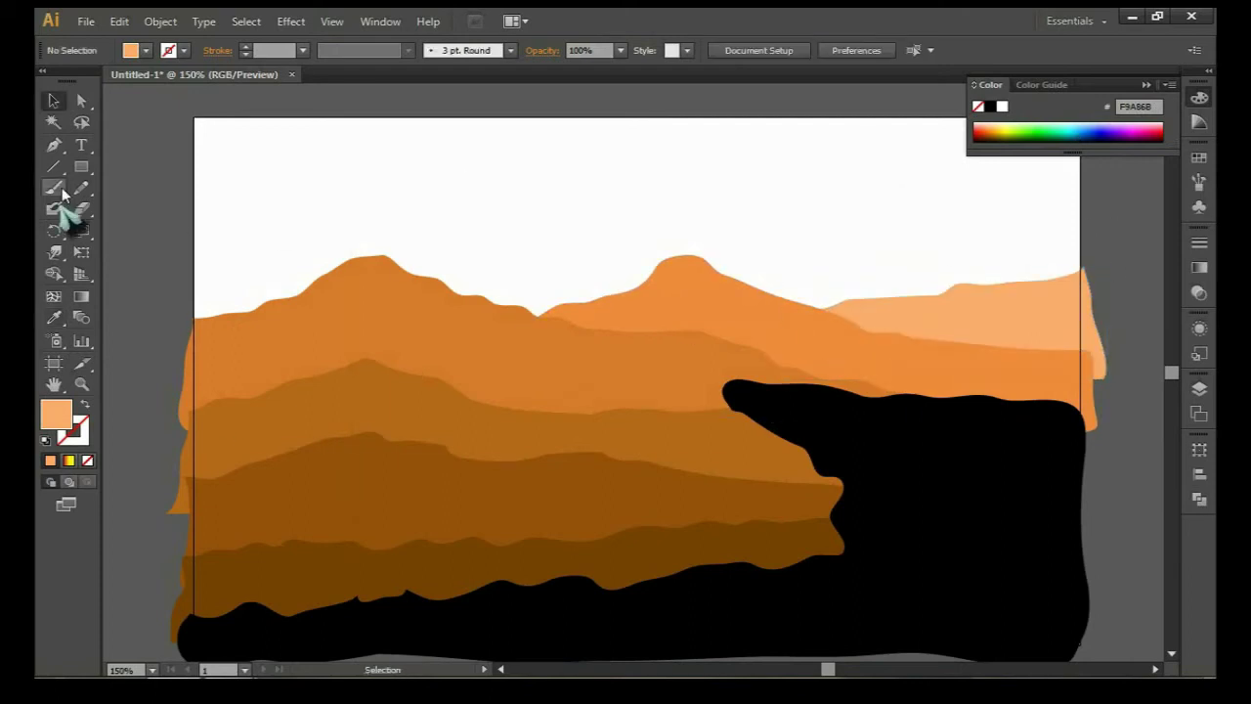
drag(195, 123, 1081, 553)
Send the sky rectangle to the back with a radial gradient glowing between the twin peaks
key(ctrl+shift+bracketleft)
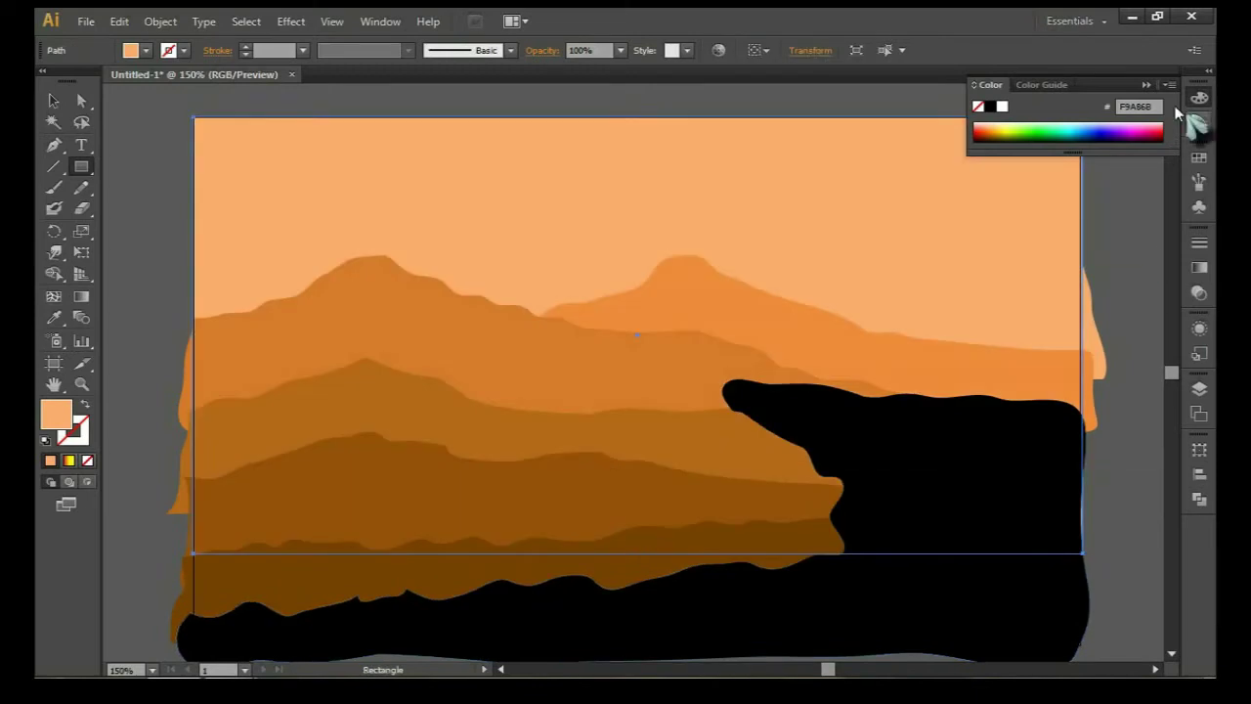
click(1199, 157)
click(1036, 202)
key(g)
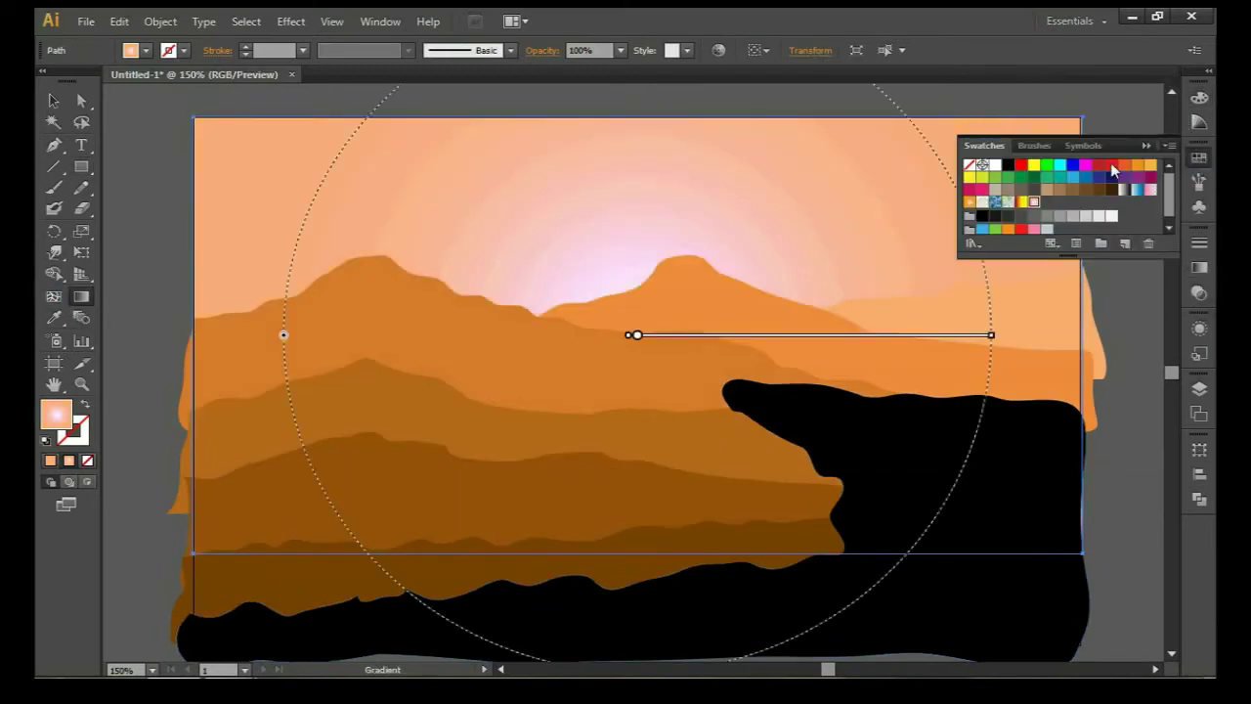
drag(479, 278, 953, 396)
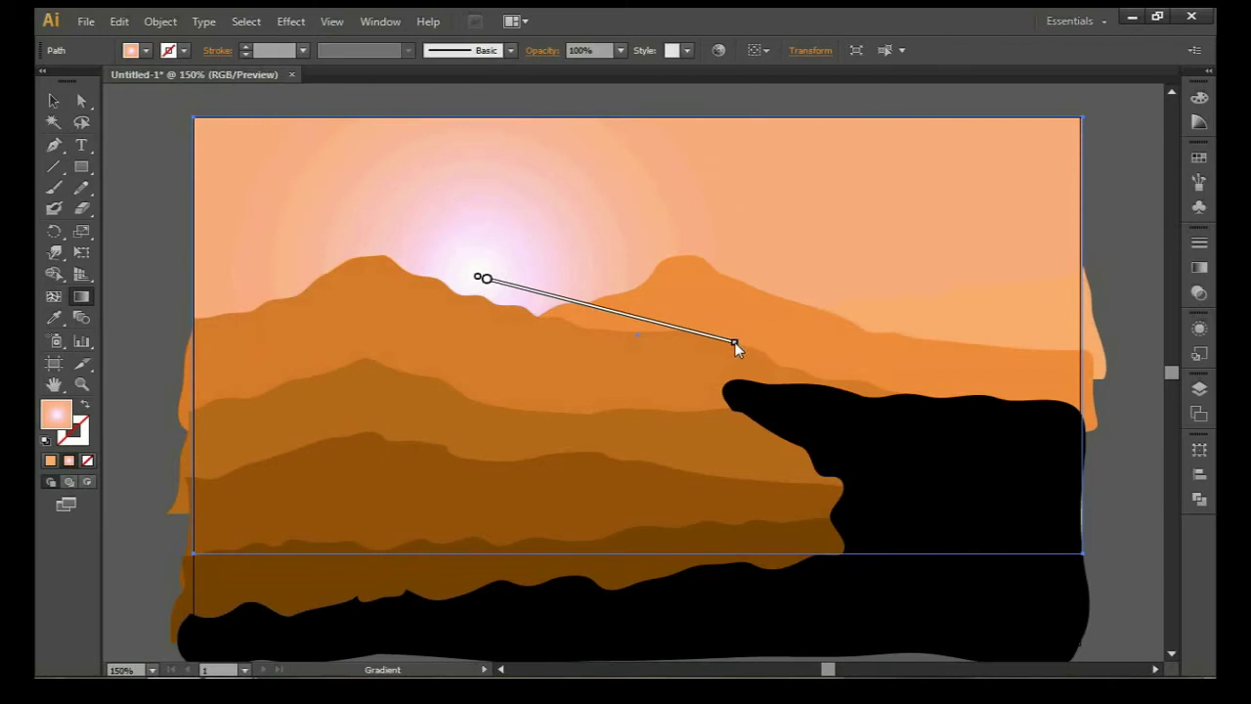
drag(483, 282, 472, 305)
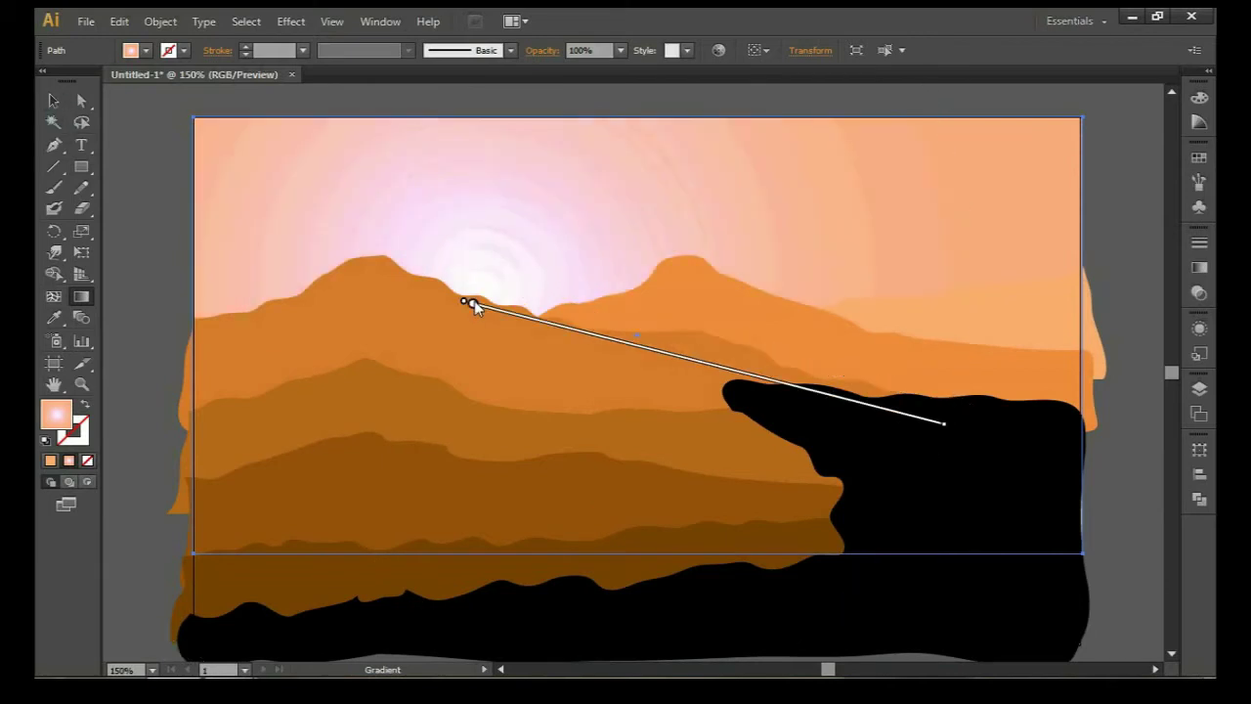
Select through the hills, ending on the light-orange hill at the right behind the cliff
key(v)
click(1162, 288)
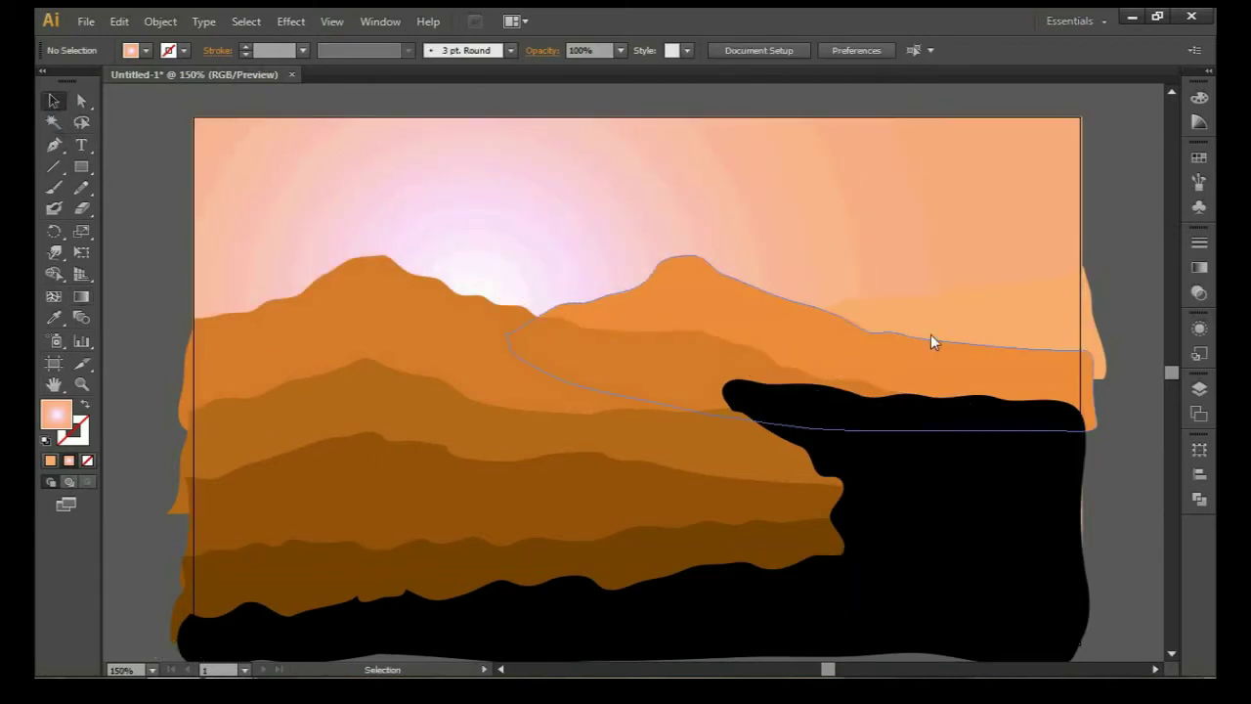
click(760, 344)
click(1014, 300)
click(1020, 325)
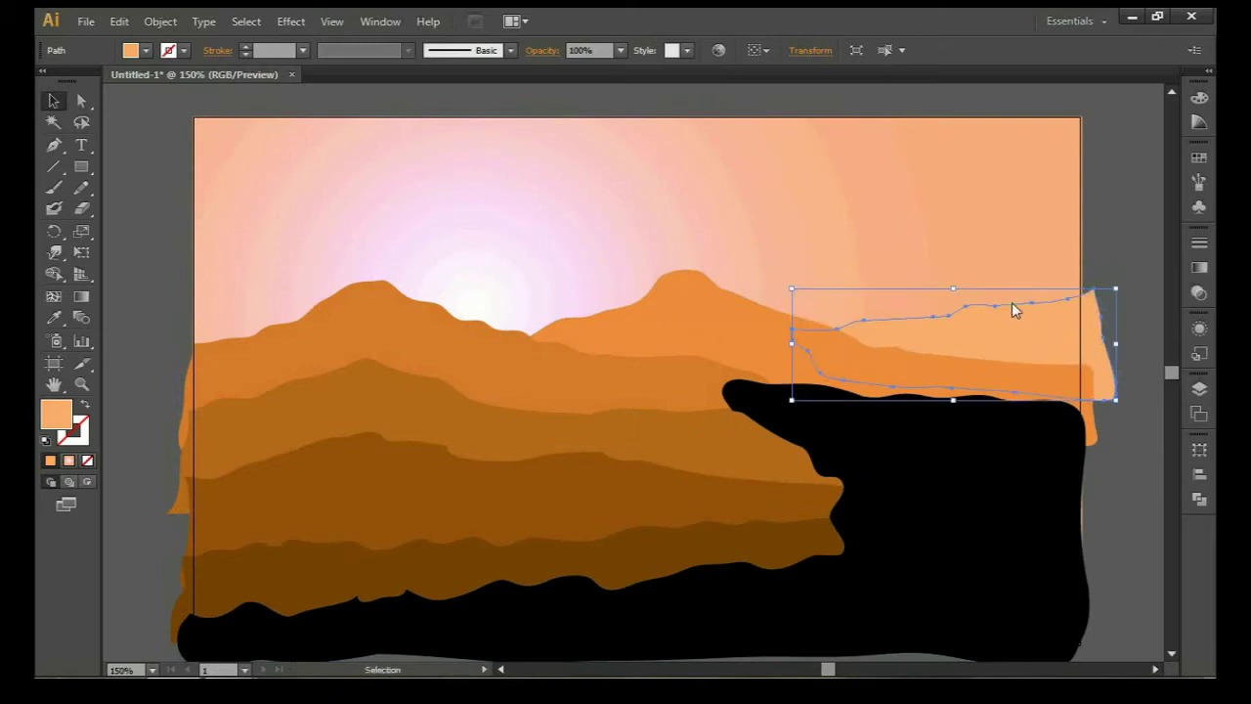
Recolour the upper hill a lighter tone in the Color Picker
click(500, 466)
scroll(518, 469, down, 1)
key(shift+r)
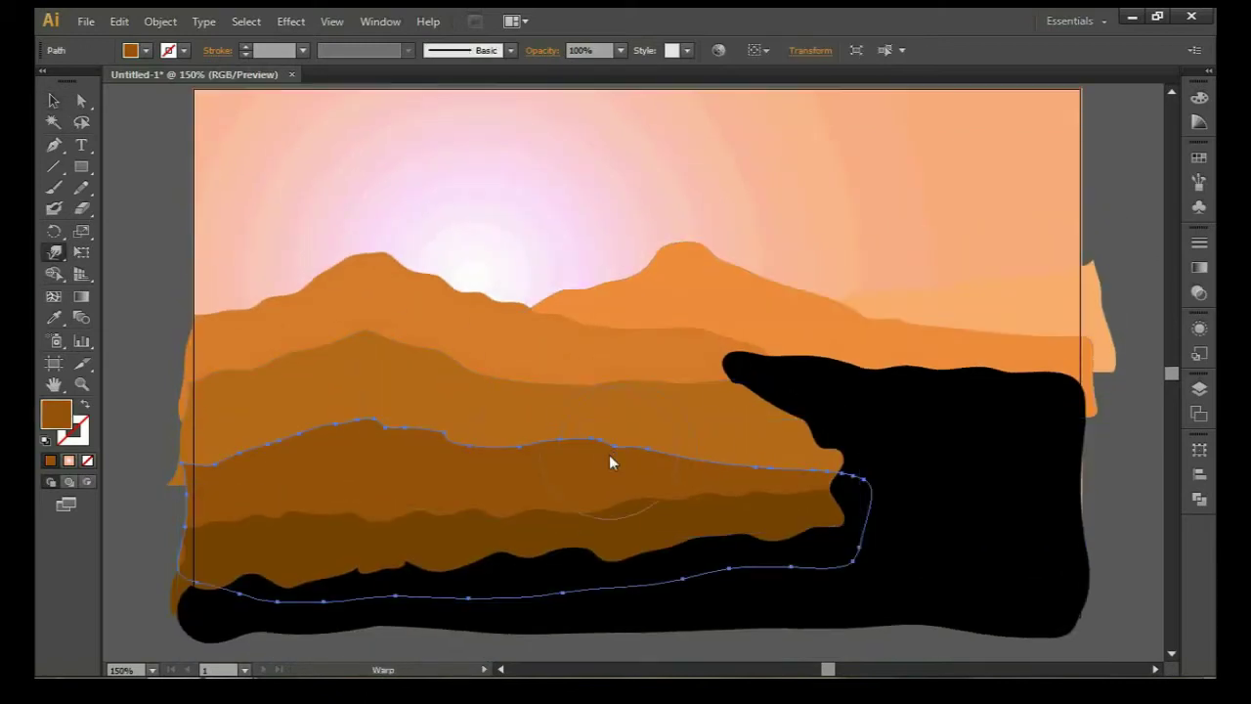
key(v)
click(530, 371)
double_click(55, 415)
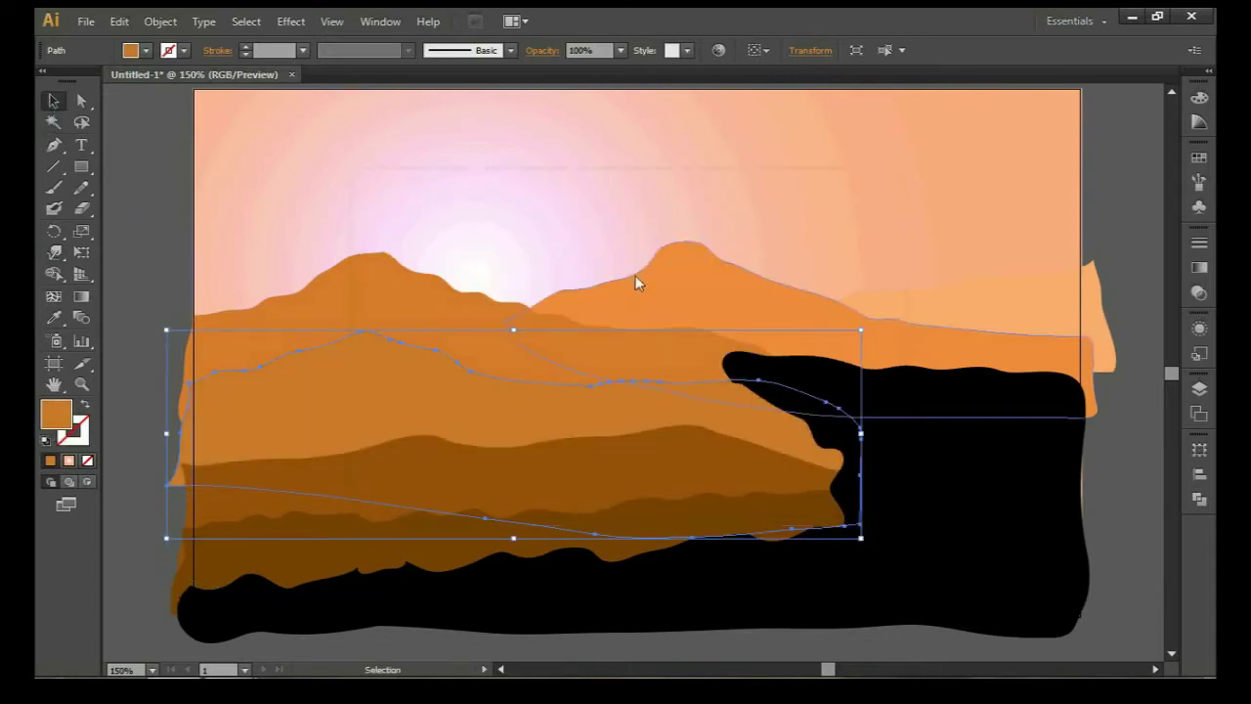
click(819, 246)
Give the upper-right hill a lighter sampled peach fill
click(700, 291)
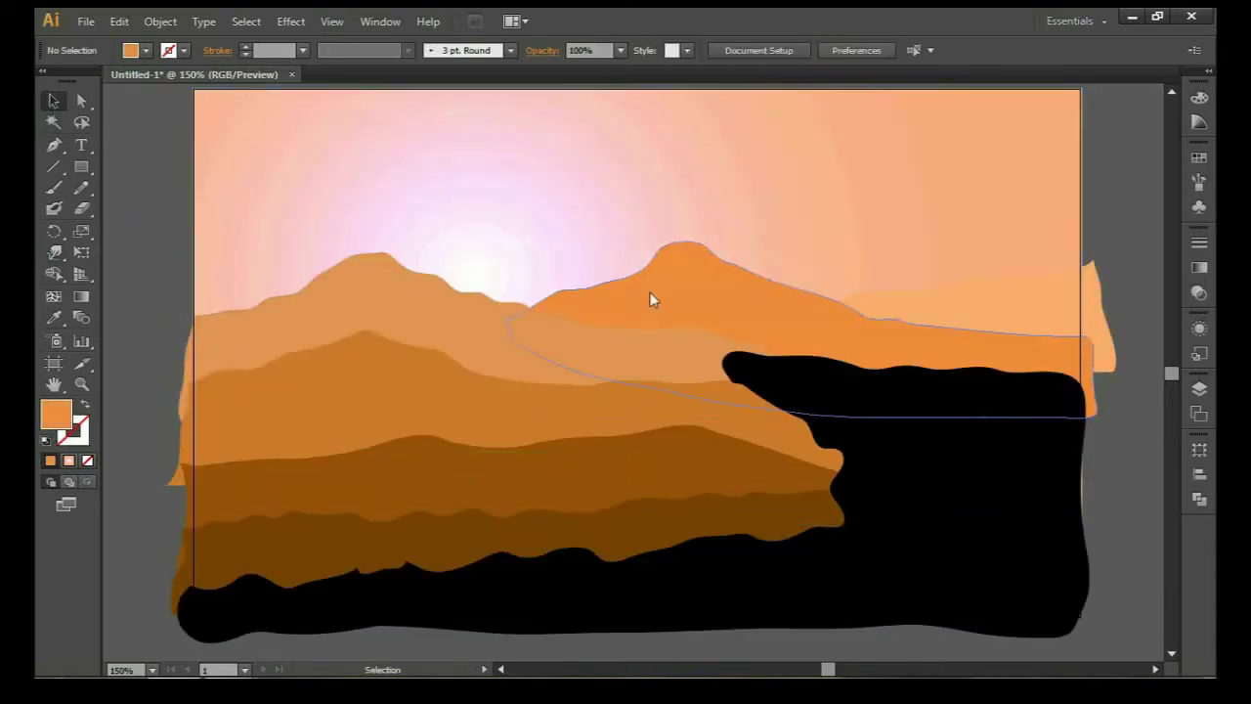
key(i)
click(260, 327)
double_click(56, 414)
click(840, 242)
key(v)
Lighten the peach hill at the right to a paler peach
click(986, 305)
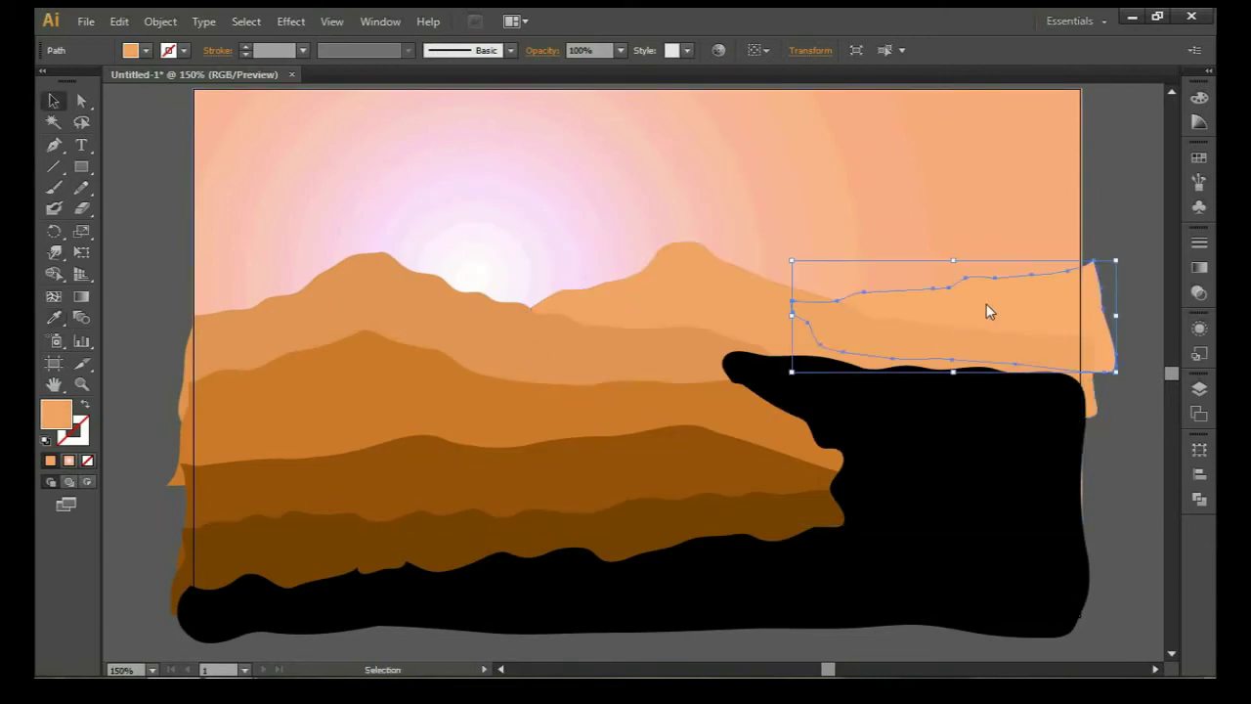
double_click(56, 414)
click(480, 241)
click(818, 243)
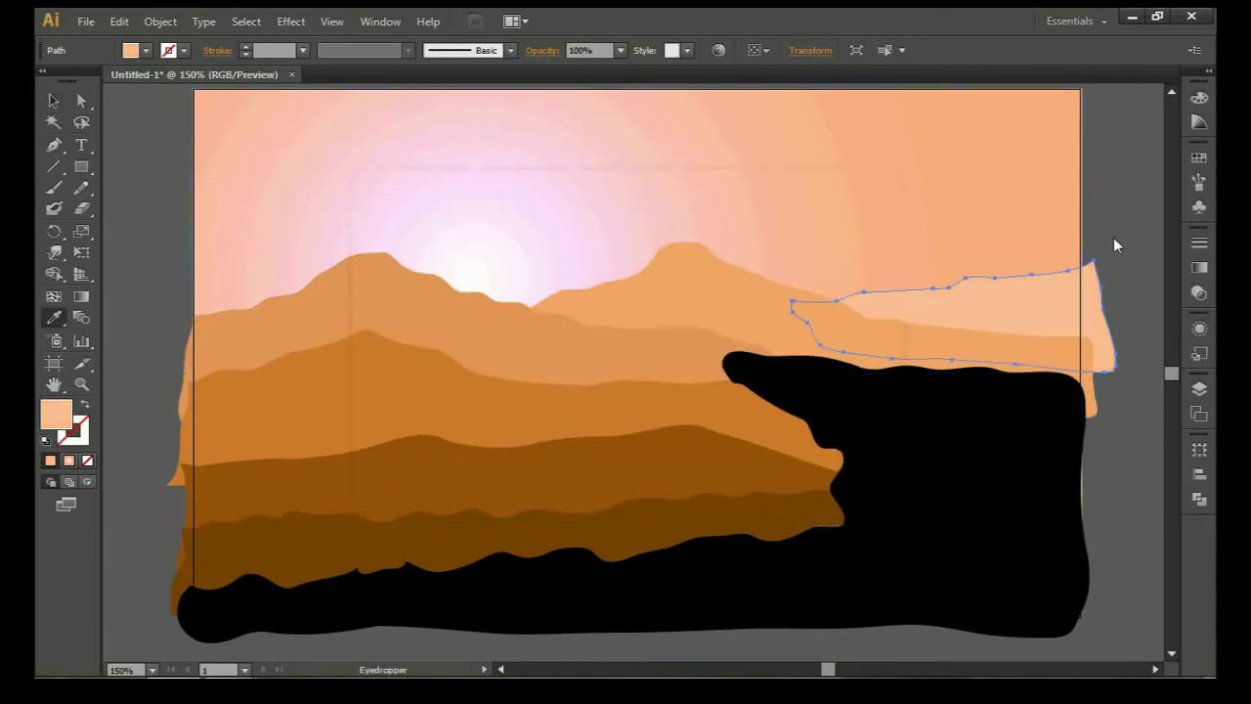
click(1114, 240)
Refill the far-right pale ridge with #F4A067 to blend with the sky
click(1104, 293)
key(i)
double_click(55, 414)
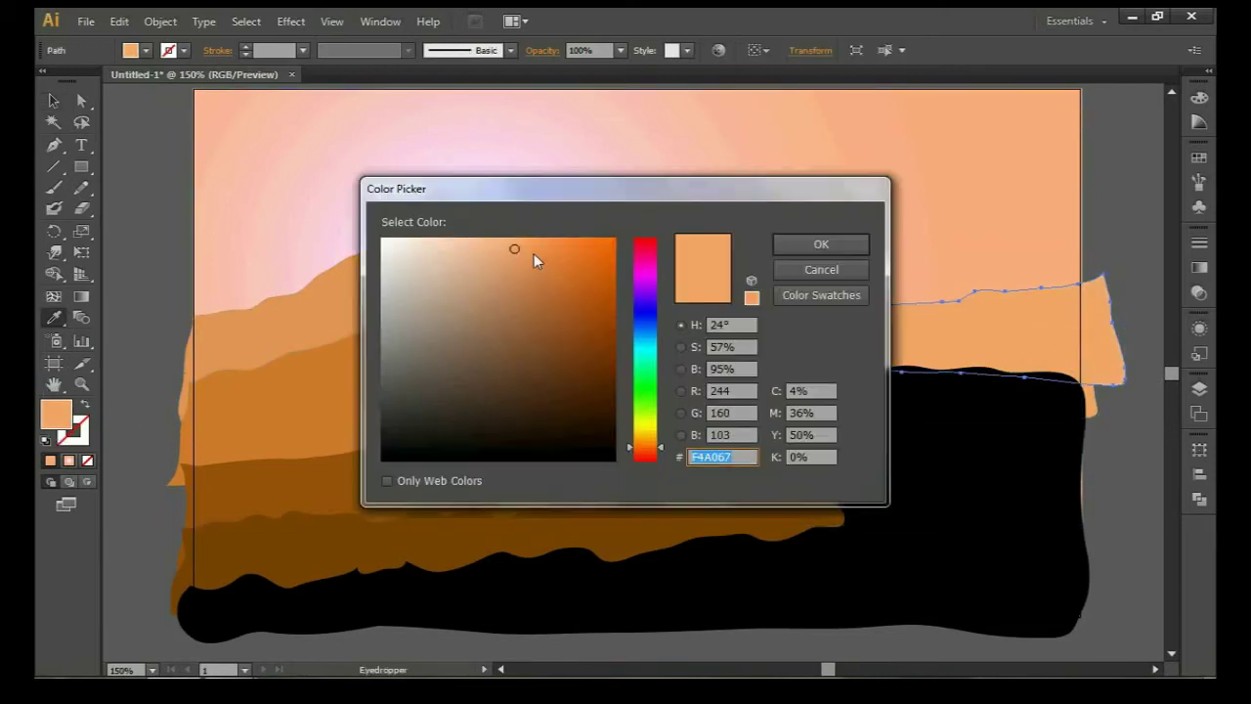
click(826, 243)
key(v)
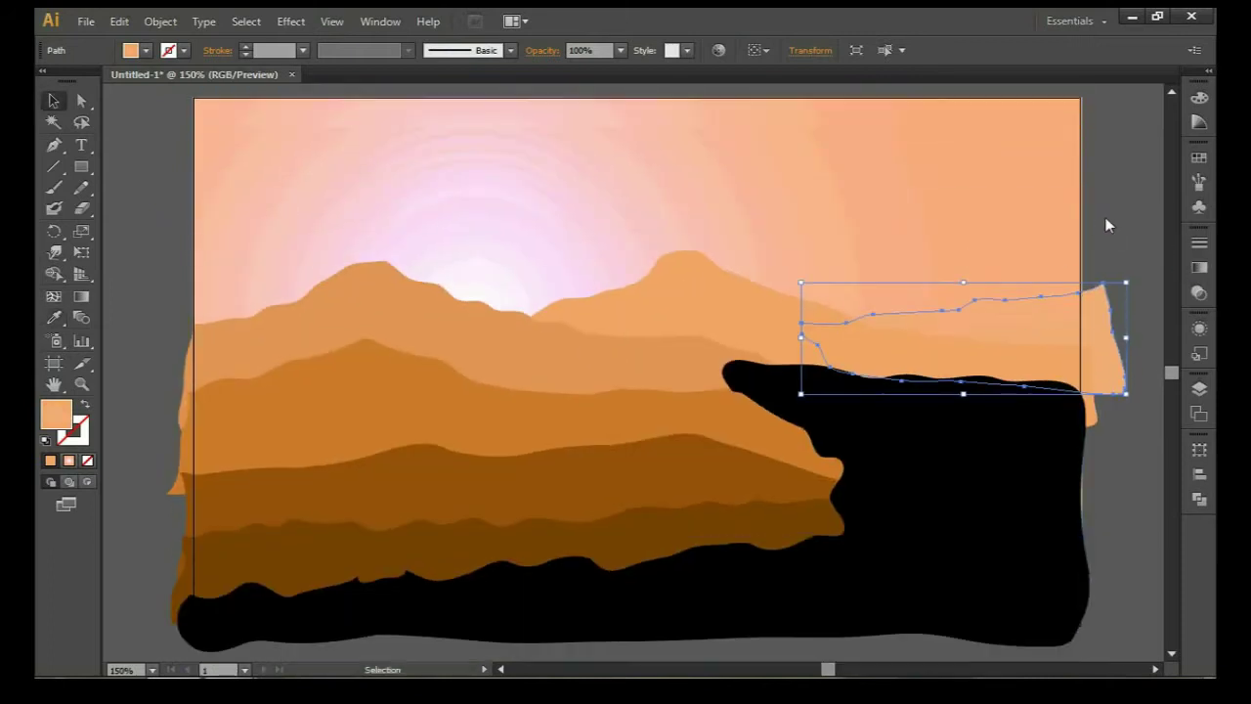
click(1105, 260)
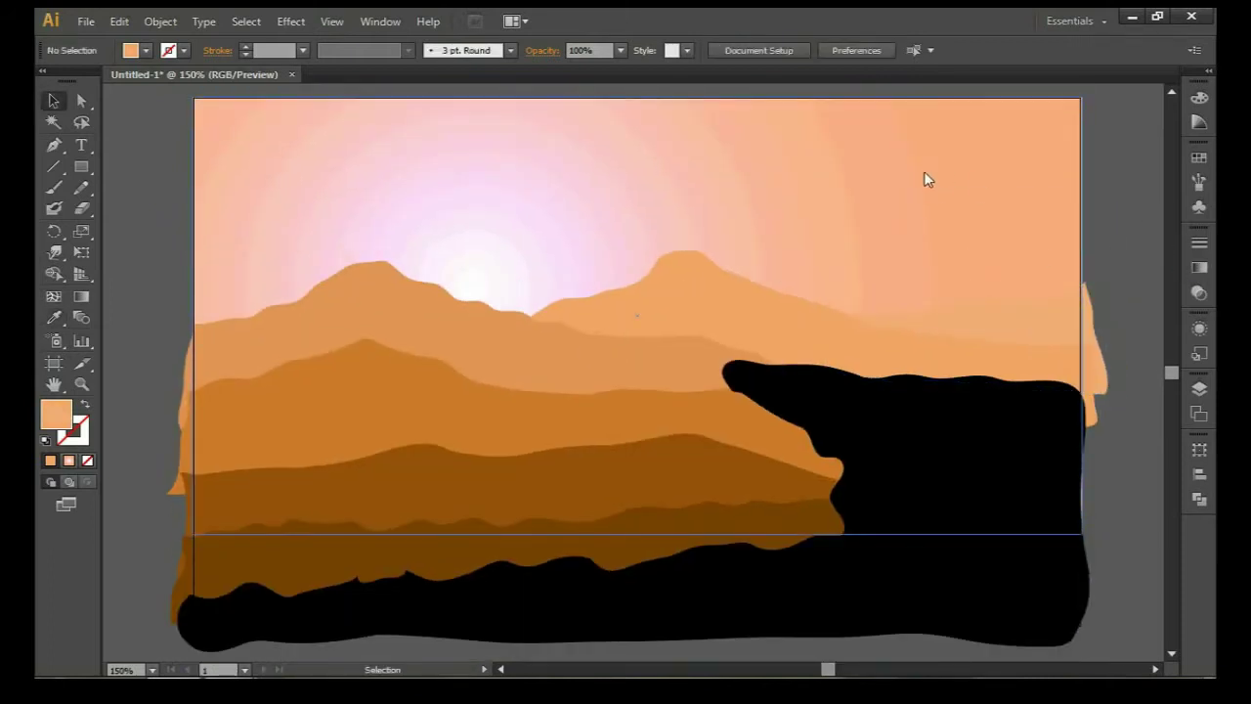
Draw a sun circle between the peaks and send it behind the hills
drag(86, 178, 147, 209)
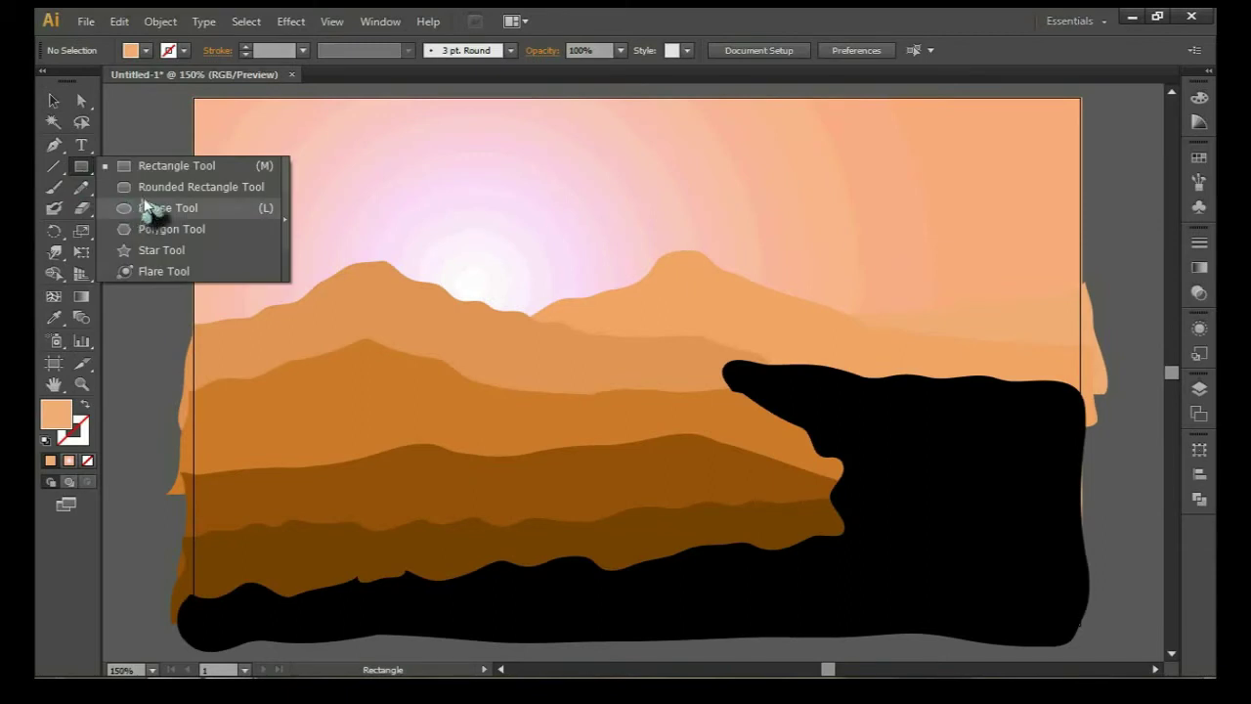
mouse_move(455, 283)
mouse_down()
mouse_move(544, 314)
mouse_move(496, 262)
mouse_move(531, 251)
mouse_move(523, 272)
mouse_up()
key(ctrl+bracketleft)
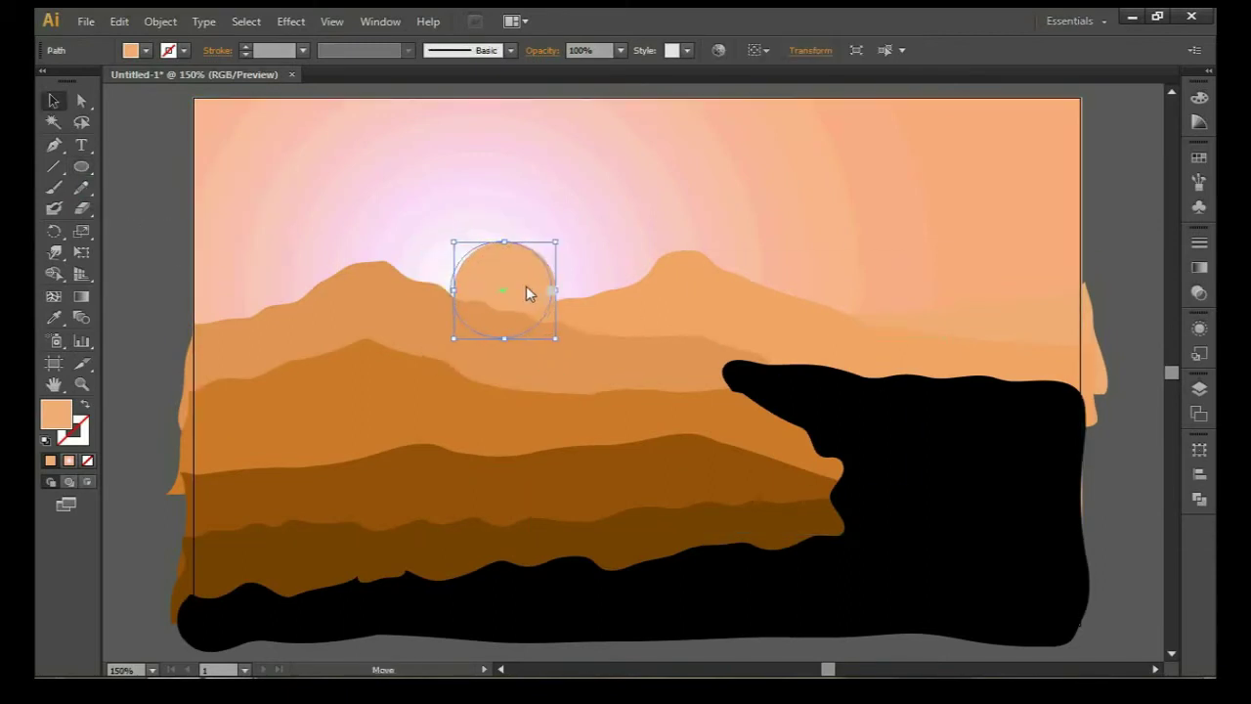
Fill the sun circle with an orange-red swatch after trying yellow, crimson and red
click(1199, 157)
click(1035, 165)
click(1149, 166)
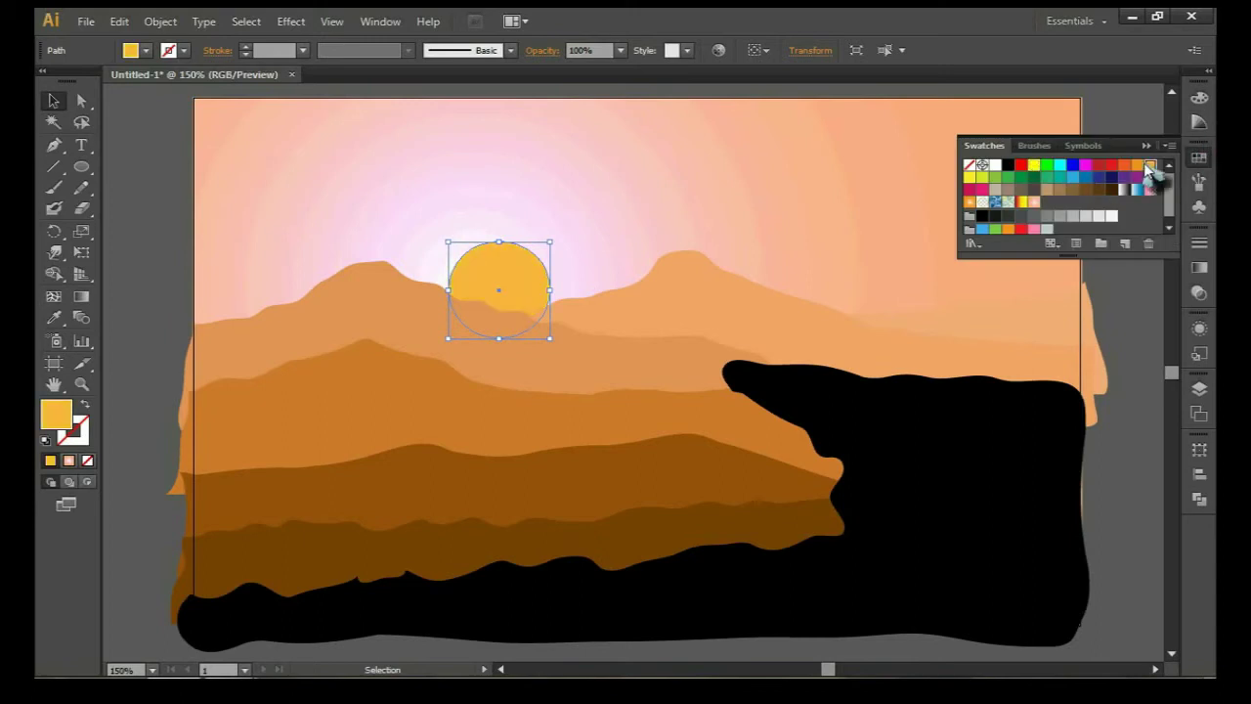
click(982, 189)
click(982, 177)
click(1099, 165)
click(1112, 165)
click(577, 248)
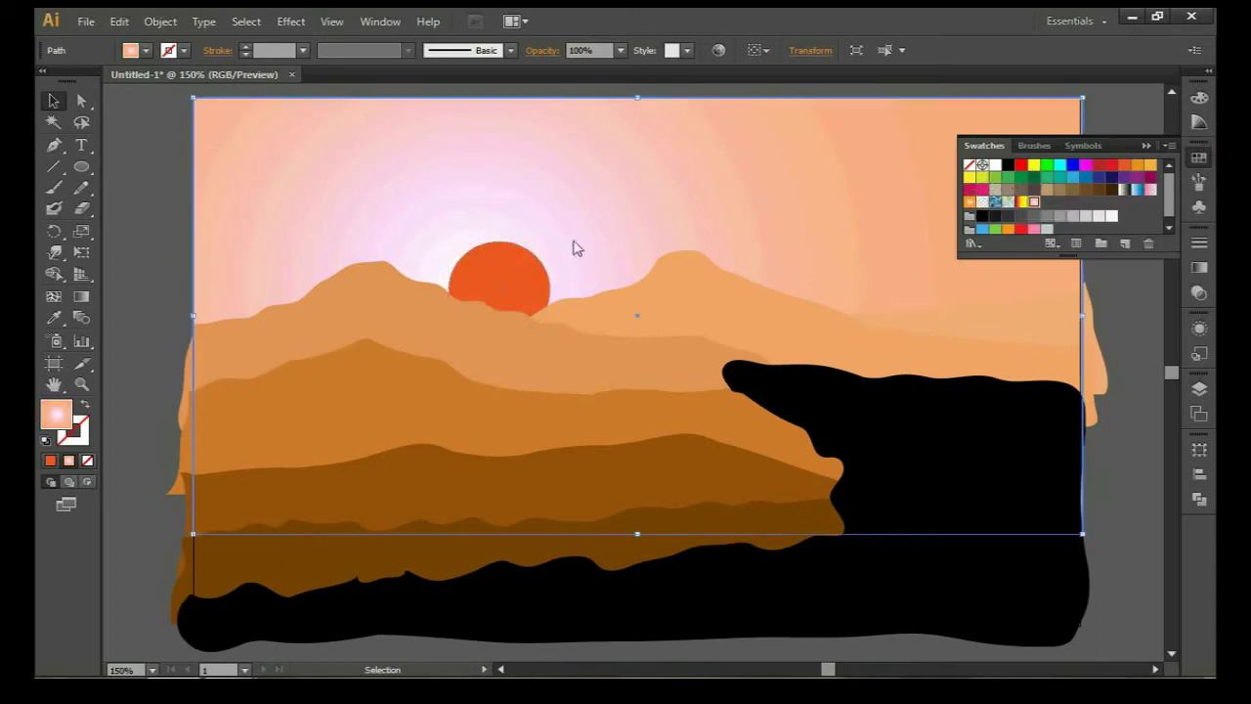
click(1147, 145)
scroll(626, 314, down, 1)
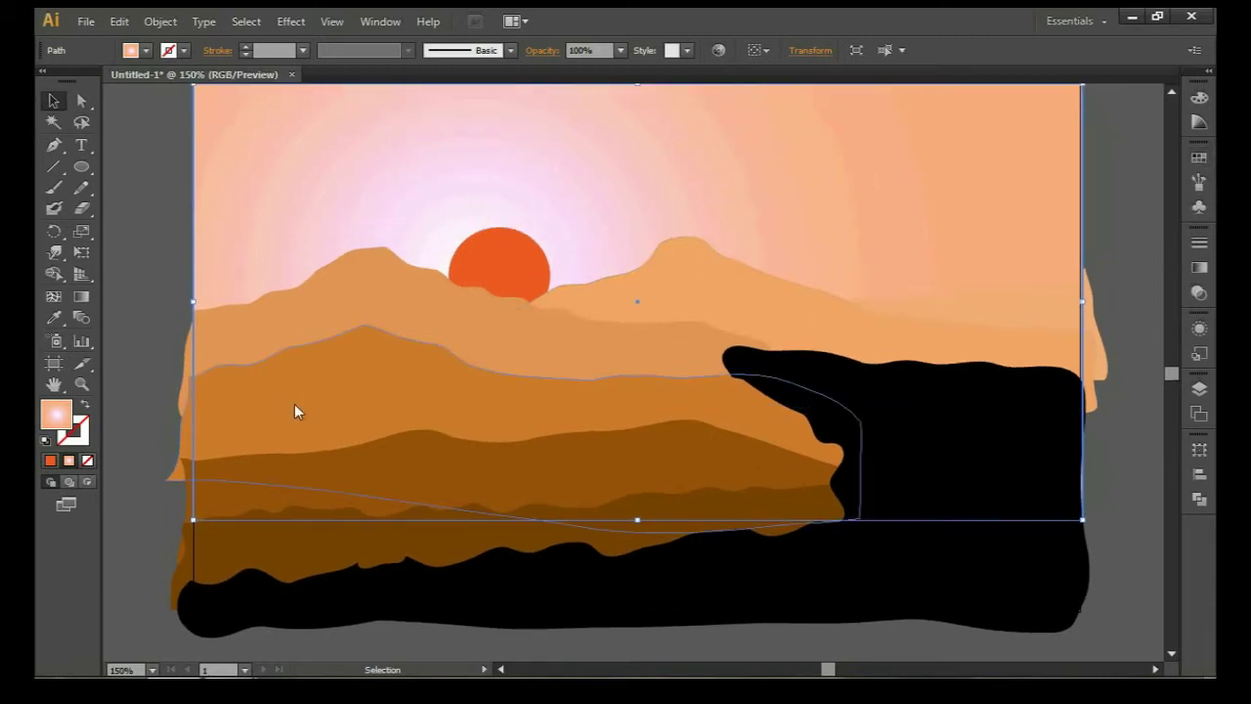
click(1199, 206)
Place a tree-silhouette symbol, scale it down, and position it at the lower left
drag(997, 176, 772, 342)
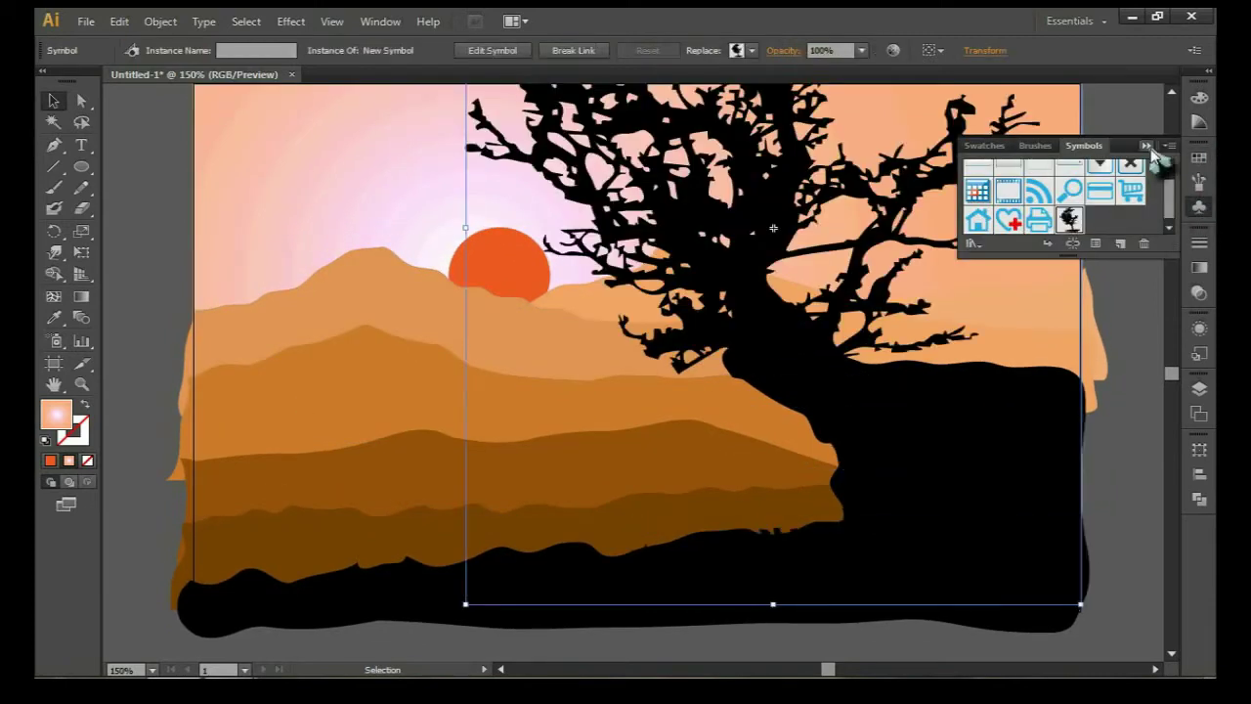
drag(1083, 605, 791, 250)
drag(653, 137, 364, 488)
scroll(363, 488, up, 2)
drag(497, 642, 411, 535)
mouse_move(329, 399)
mouse_down()
mouse_move(329, 477)
mouse_move(1102, 399)
mouse_up()
click(437, 371)
Add a smaller tree on the cliff and a copy near the centre rotated about 20°
click(323, 449)
click(1102, 399)
drag(1163, 552, 1131, 475)
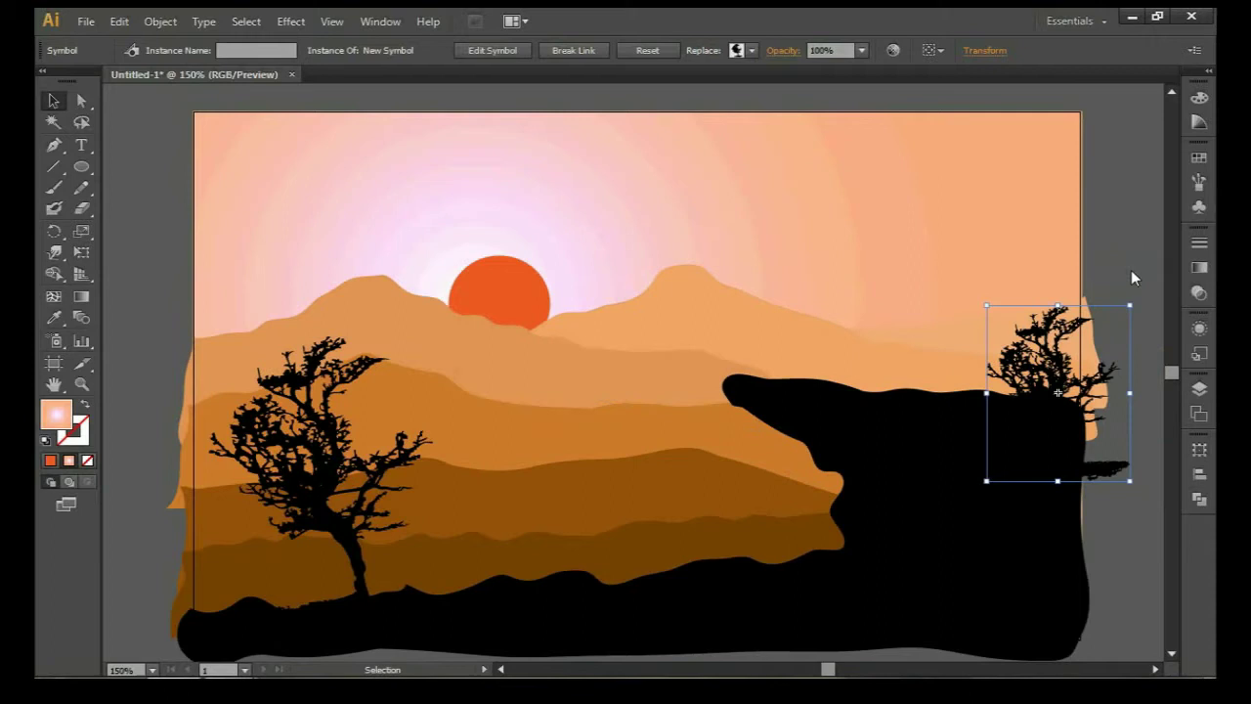
drag(308, 413, 660, 472)
drag(810, 407, 804, 553)
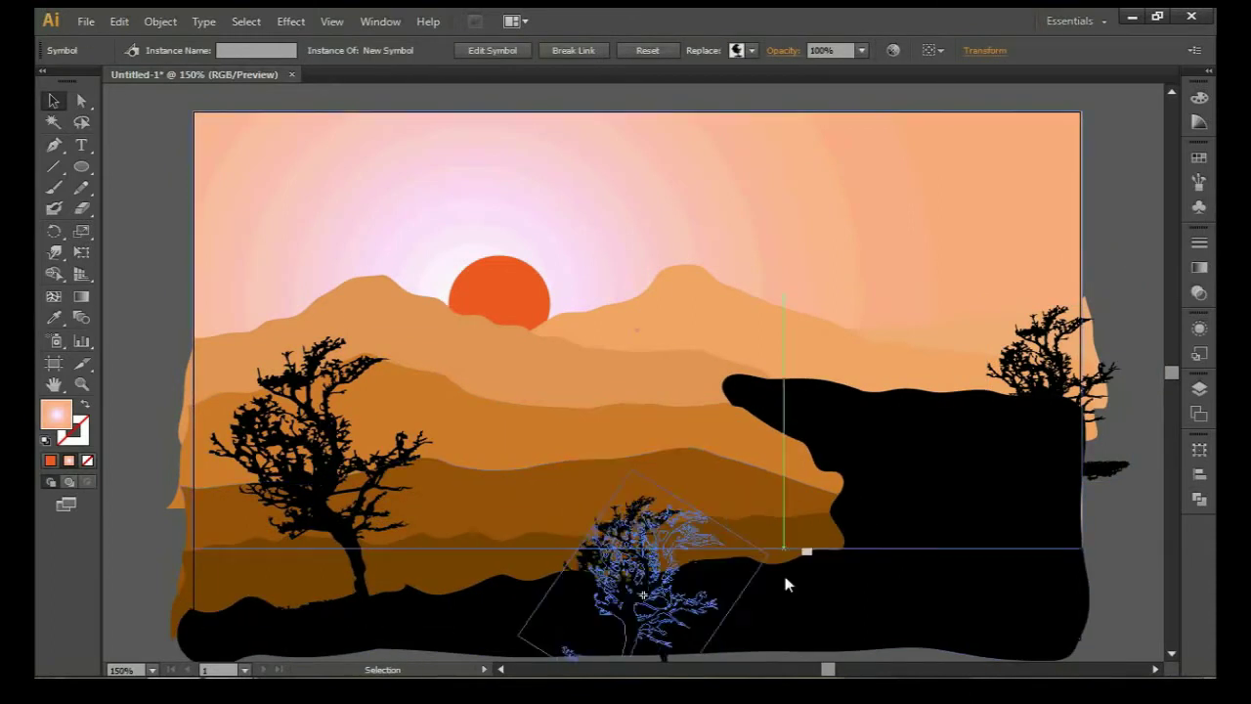
mouse_move(707, 489)
mouse_down()
mouse_move(765, 550)
mouse_move(743, 532)
mouse_move(533, 537)
mouse_up()
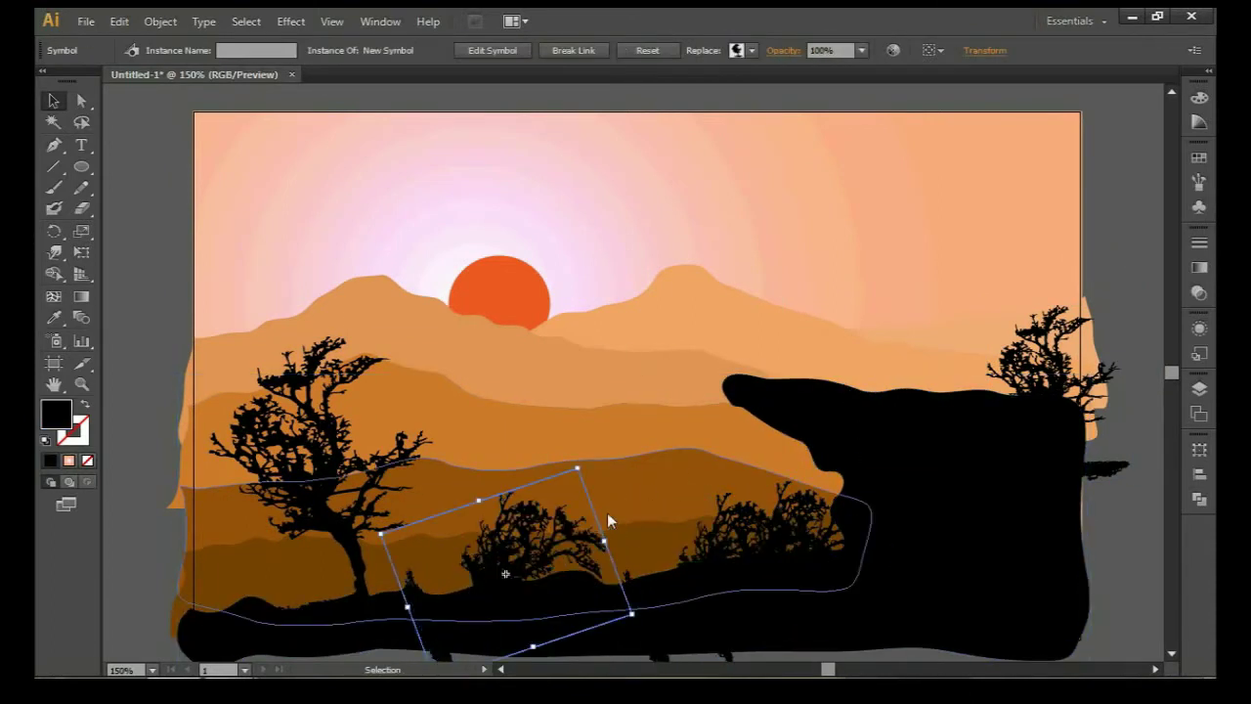
click(700, 369)
click(1036, 271)
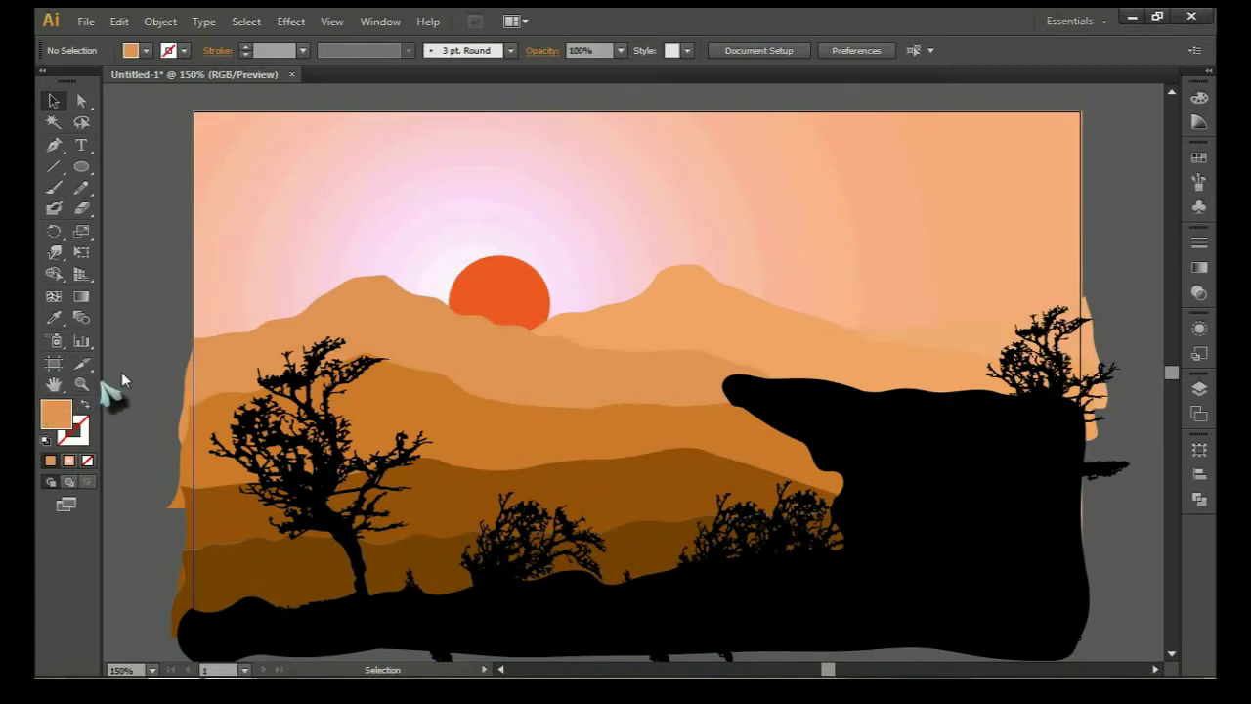
Settle a shrub along the brown hill in the dark foreground
drag(618, 583, 606, 536)
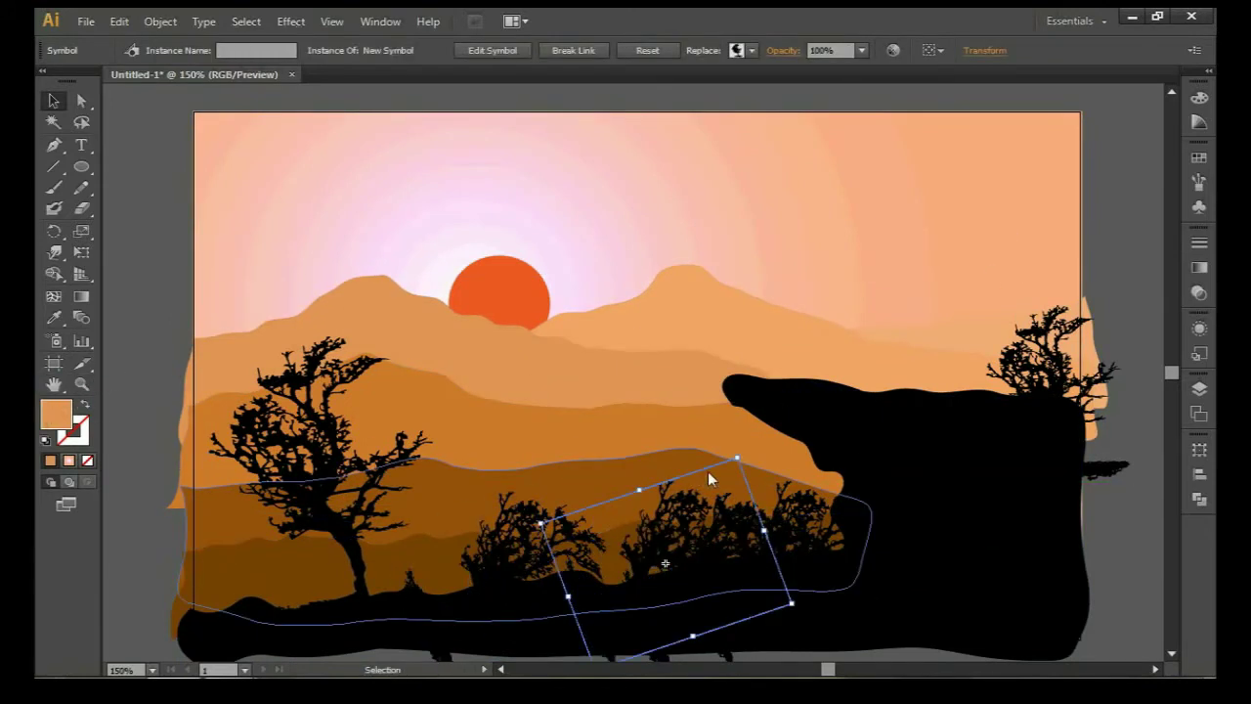
drag(606, 537, 615, 562)
click(651, 557)
click(230, 592)
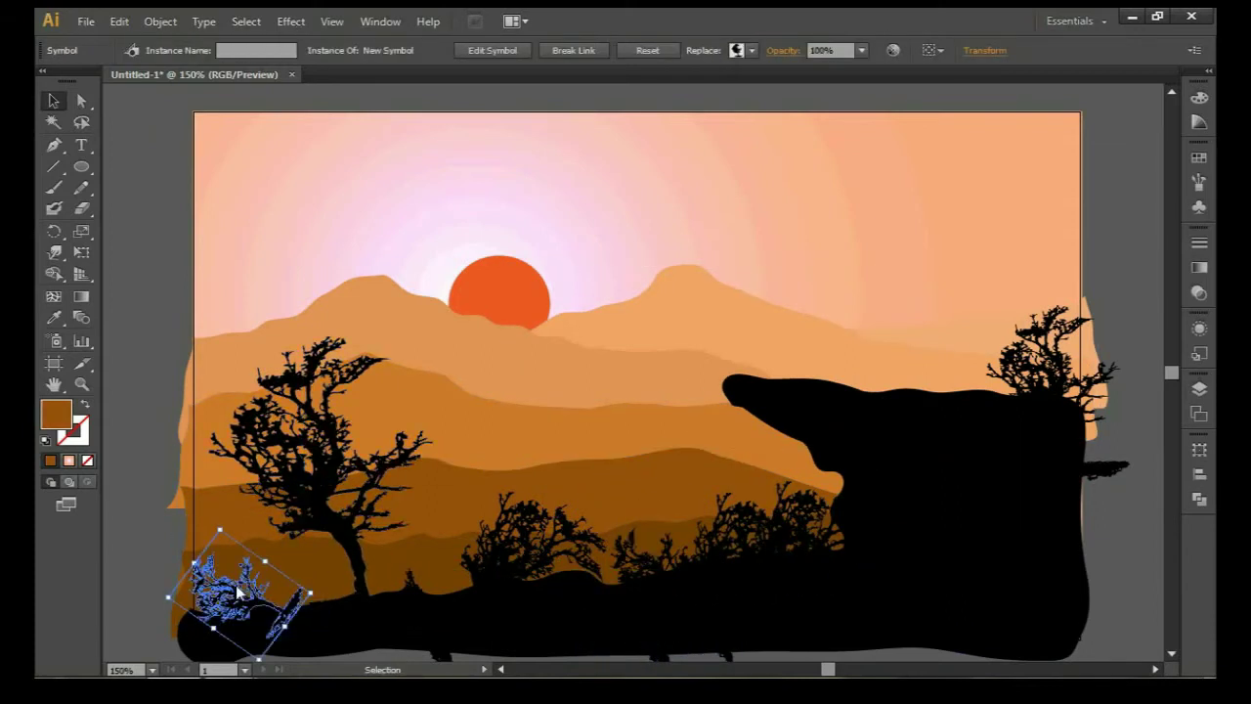
click(416, 364)
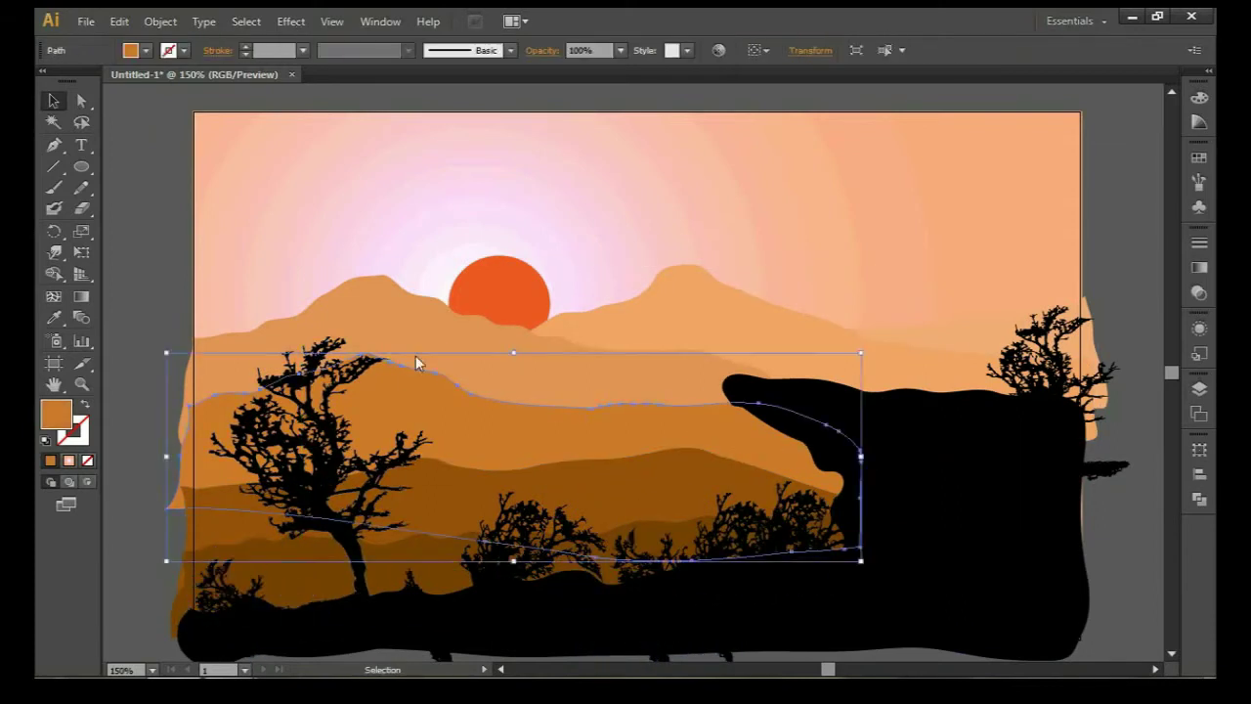
click(519, 279)
click(153, 190)
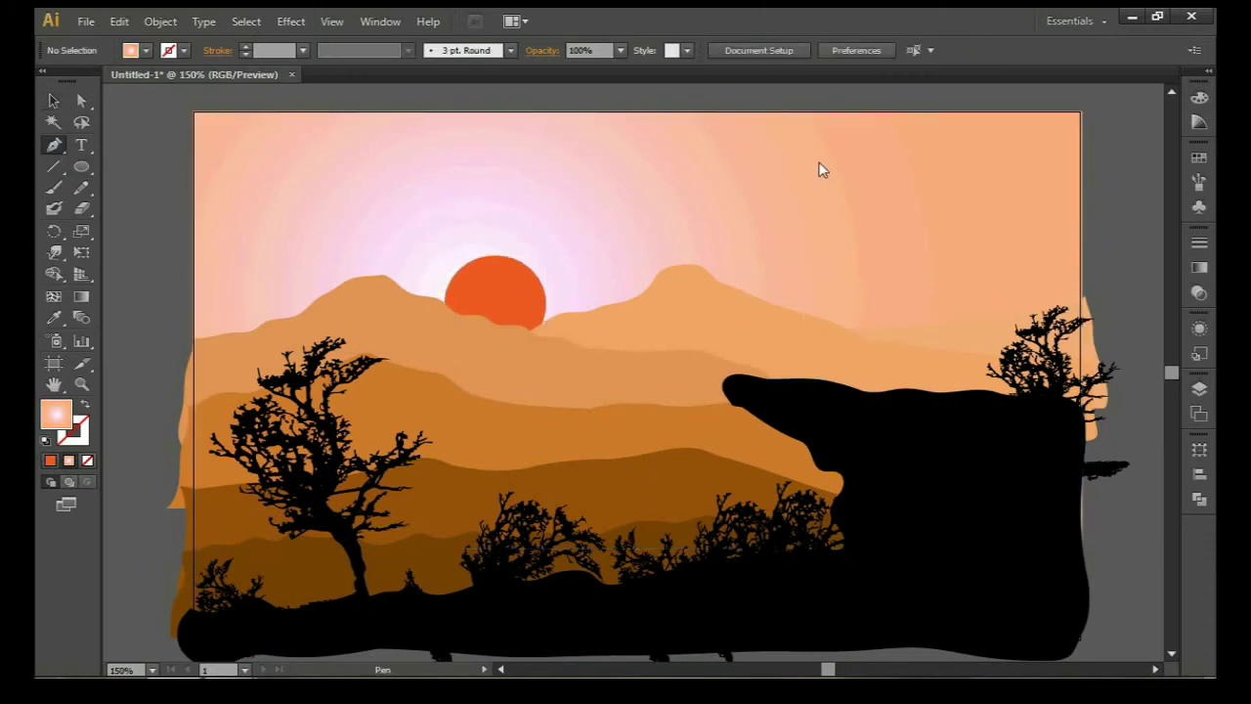
Draw a black Y-shaped branch with the Pen tool
drag(819, 194, 829, 216)
click(1194, 108)
click(1169, 139)
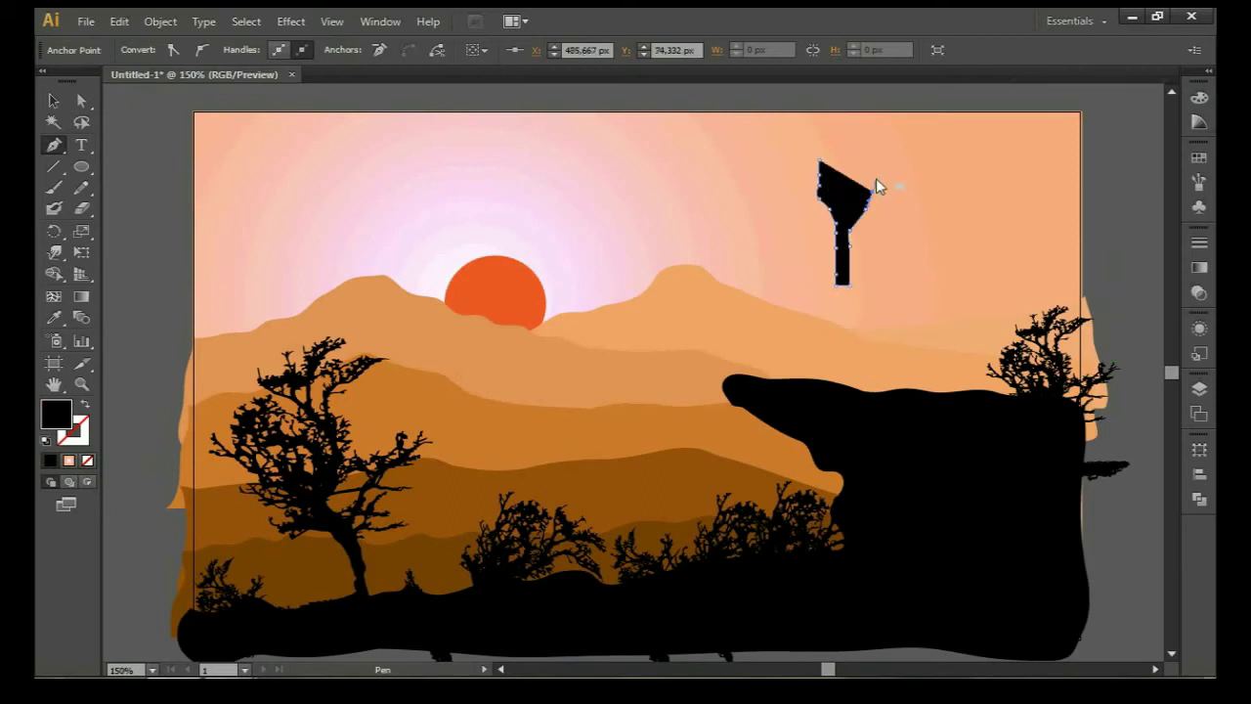
click(883, 124)
click(786, 140)
Add a copy of the branch rotated 45° onto the trunk and unite them with Pathfinder
click(53, 100)
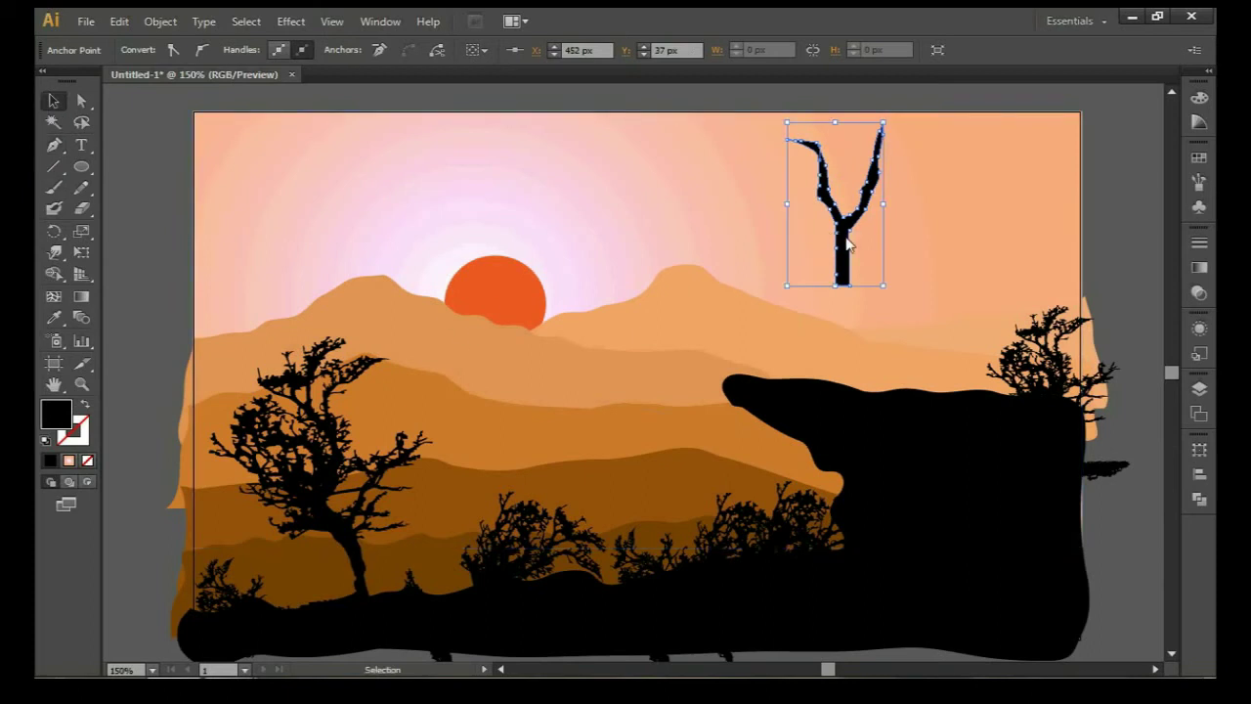
drag(840, 215, 917, 215)
mouse_move(989, 134)
mouse_down()
mouse_move(991, 145)
mouse_move(899, 232)
mouse_move(914, 215)
mouse_move(474, 515)
mouse_up()
click(958, 192)
shift+click(890, 242)
click(1199, 498)
click(987, 477)
Move the twig into the dark foreground and add a rotated copy toward the centre
drag(511, 463, 502, 554)
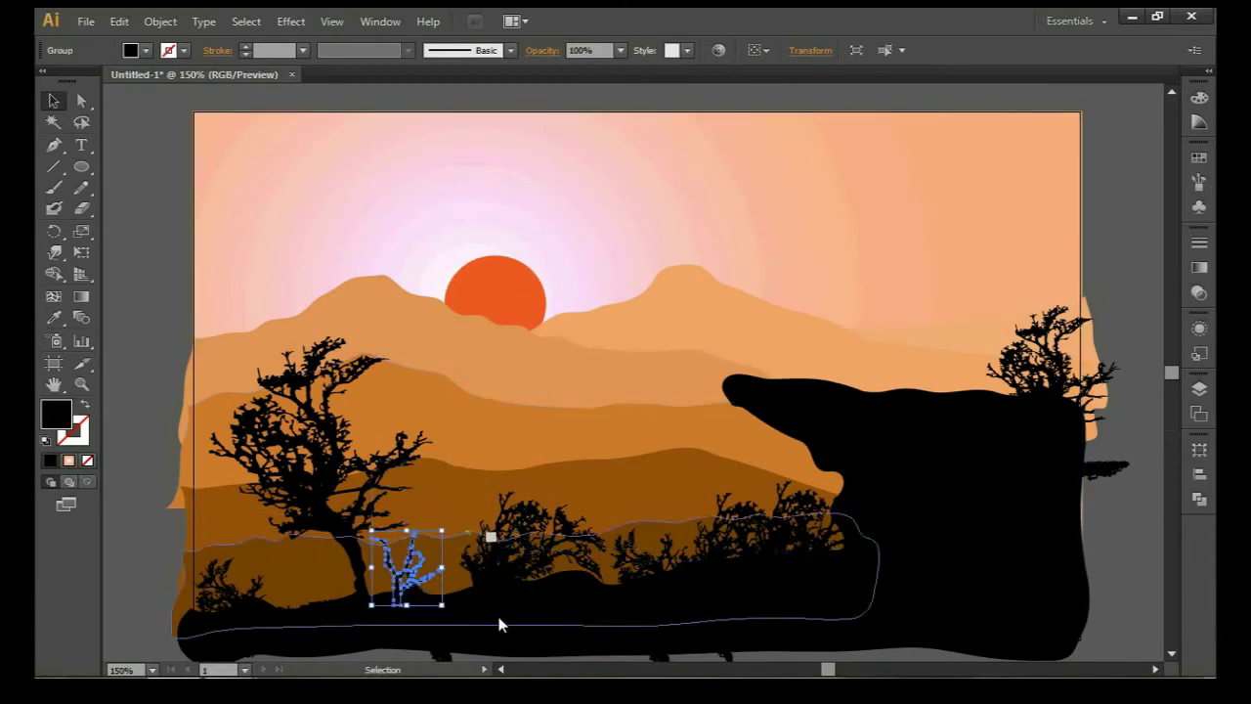
click(400, 572)
click(401, 574)
click(447, 572)
click(400, 584)
mouse_move(406, 584)
mouse_down()
mouse_move(437, 602)
mouse_move(283, 586)
mouse_move(598, 568)
mouse_up()
scroll(905, 520, down, 1)
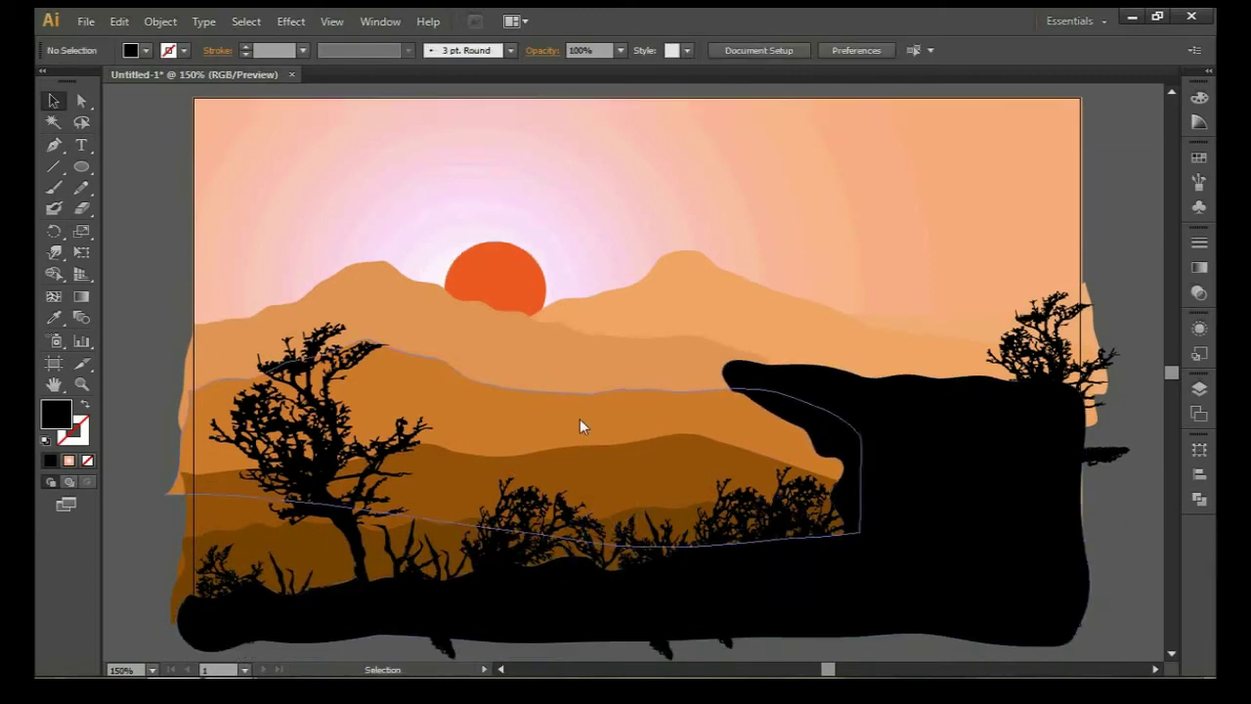
Shift the small tree and plant to the right, dropping the plant onto the black cliff
click(600, 552)
mouse_move(293, 591)
mouse_down()
mouse_move(397, 562)
mouse_move(654, 525)
mouse_up()
drag(730, 535, 974, 393)
click(544, 530)
Stretch the bush group wider and resize it across the mid-ground behind the shrubs
click(470, 508)
drag(431, 516, 372, 518)
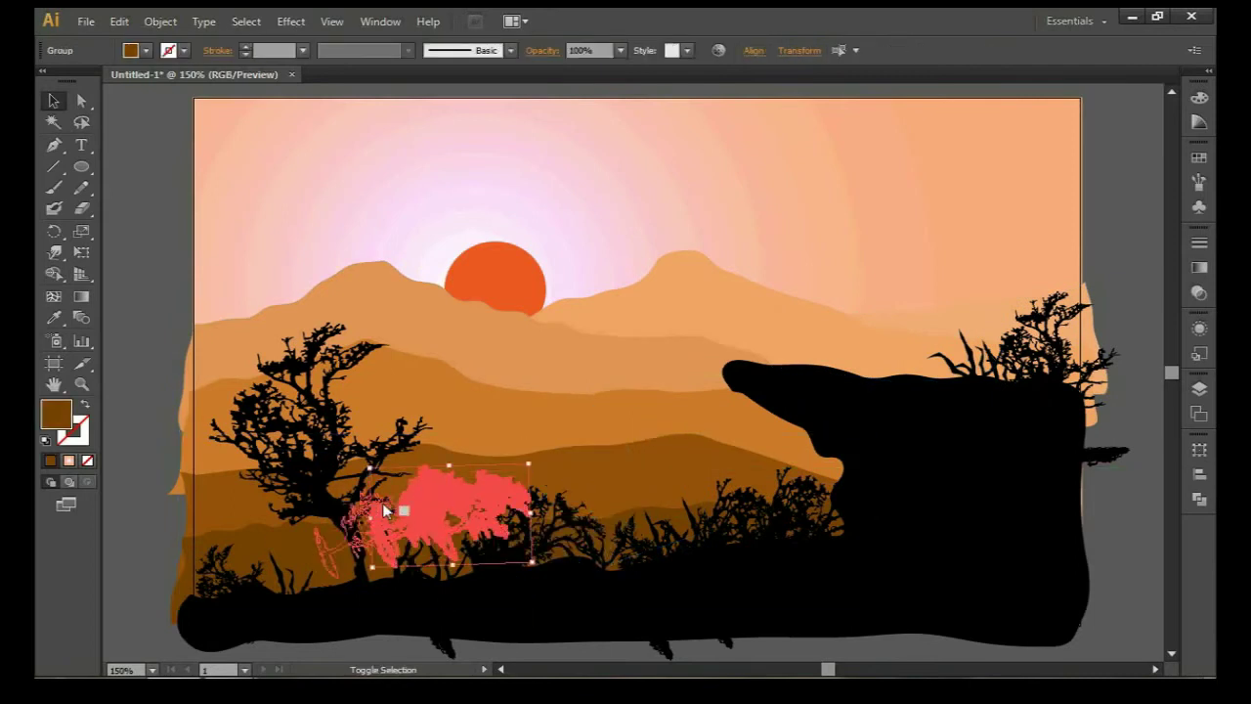
drag(526, 470, 670, 518)
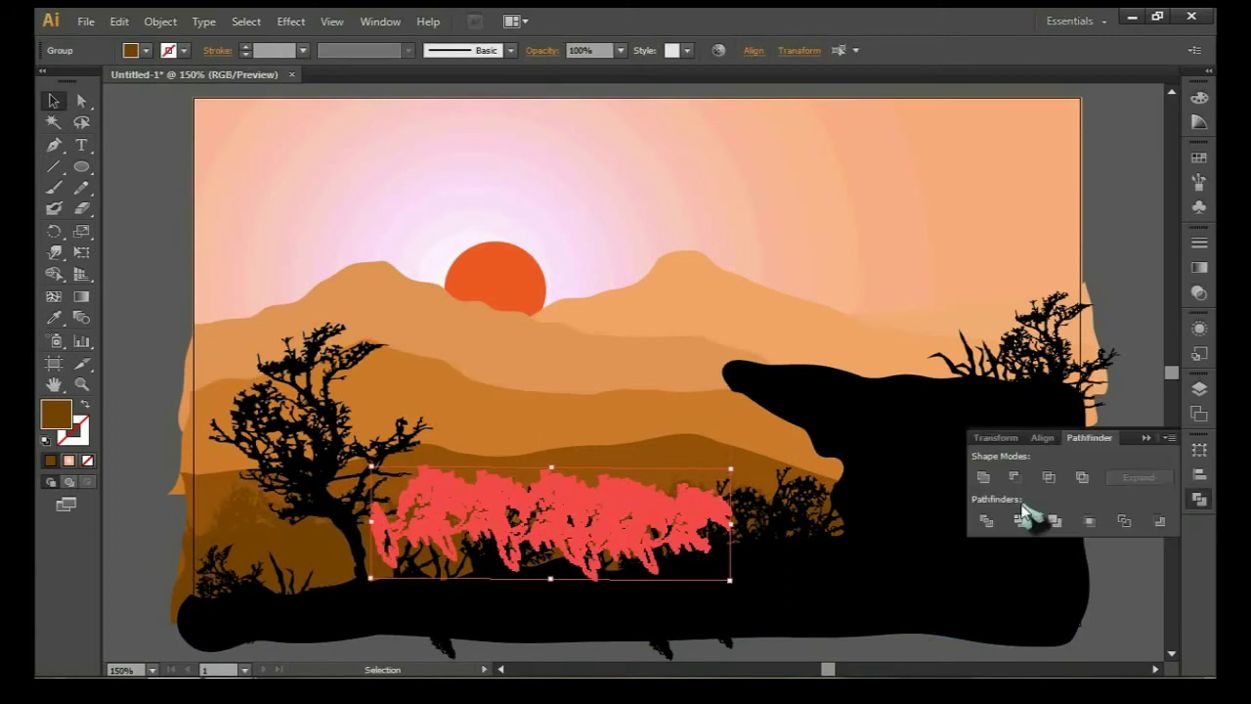
drag(611, 528, 798, 459)
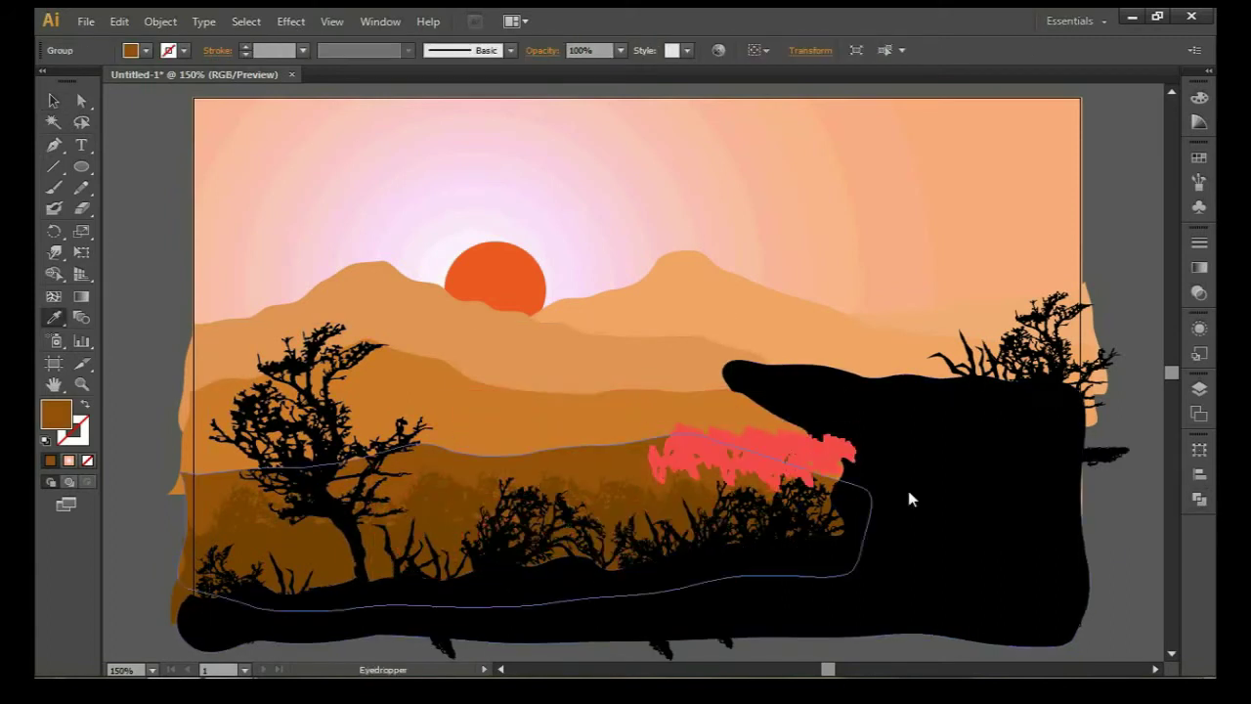
click(1117, 503)
click(782, 454)
drag(864, 445, 694, 431)
click(964, 537)
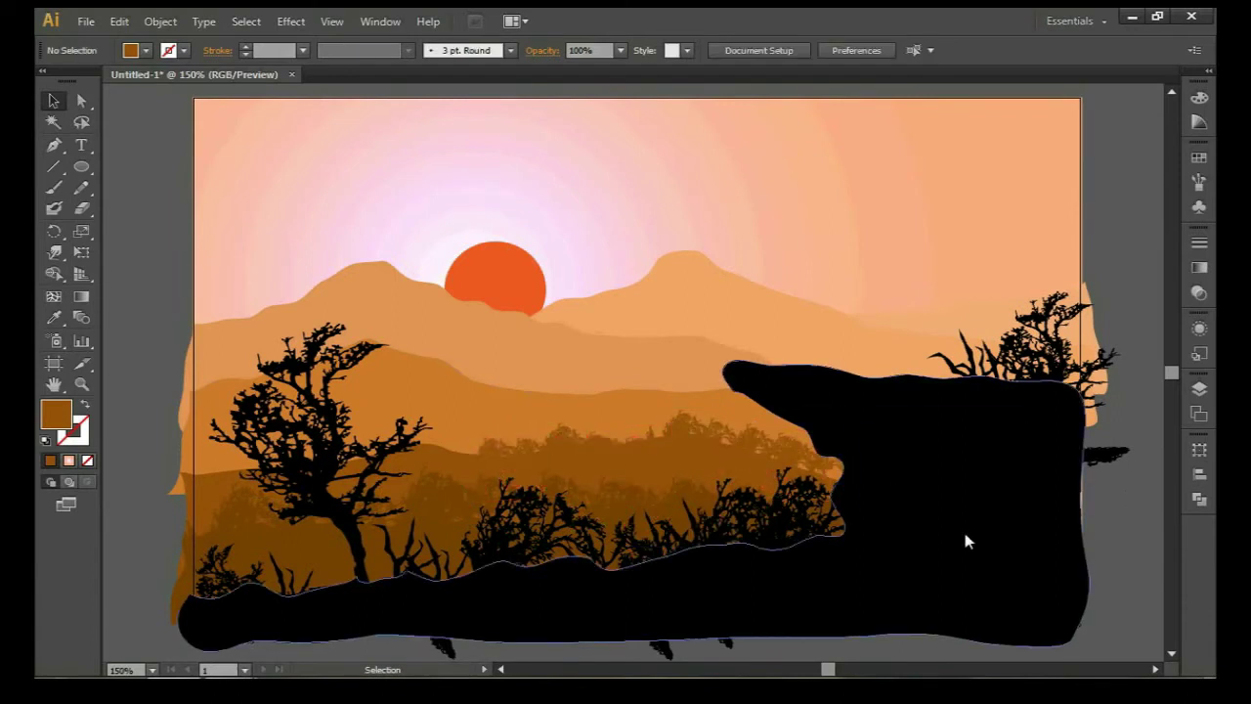
Recolour the mid-ground bushes with the brown hill colour using the Eyedropper
click(203, 448)
key(i)
click(443, 474)
key(v)
click(460, 450)
click(588, 226)
click(399, 442)
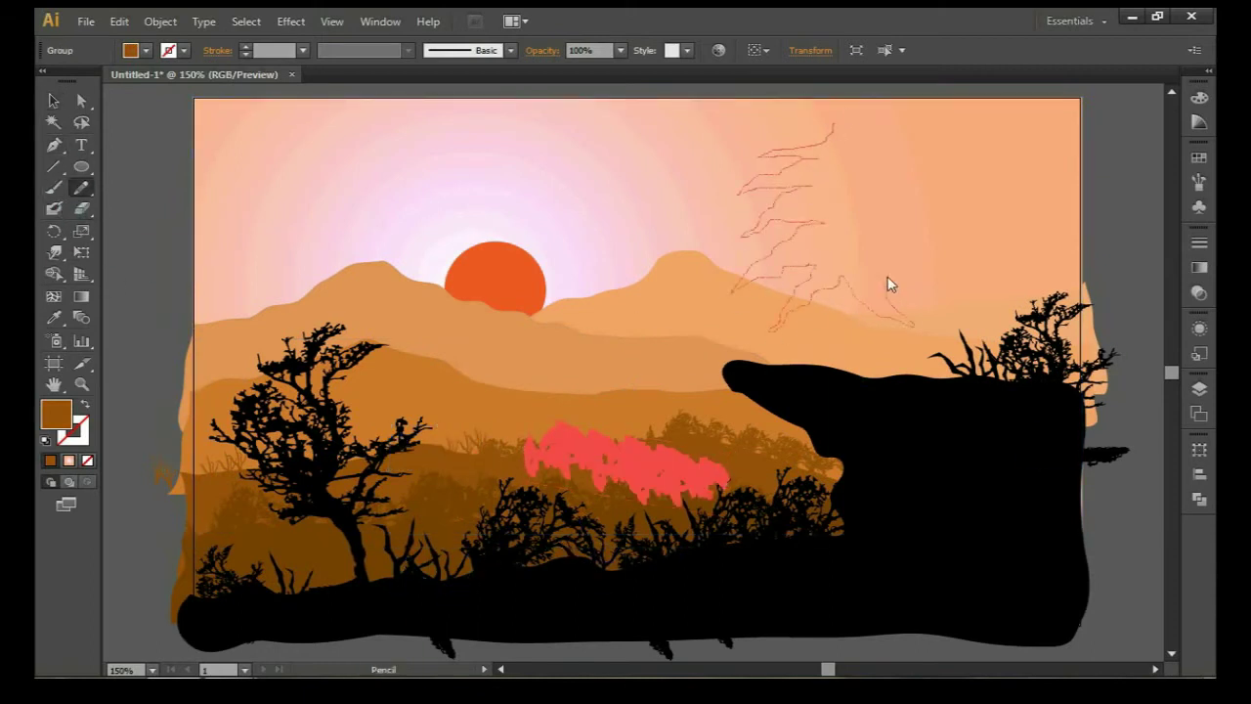
Fill the sketched tree outline black, add a Pen-drawn trunk, and unite them in Pathfinder
click(828, 128)
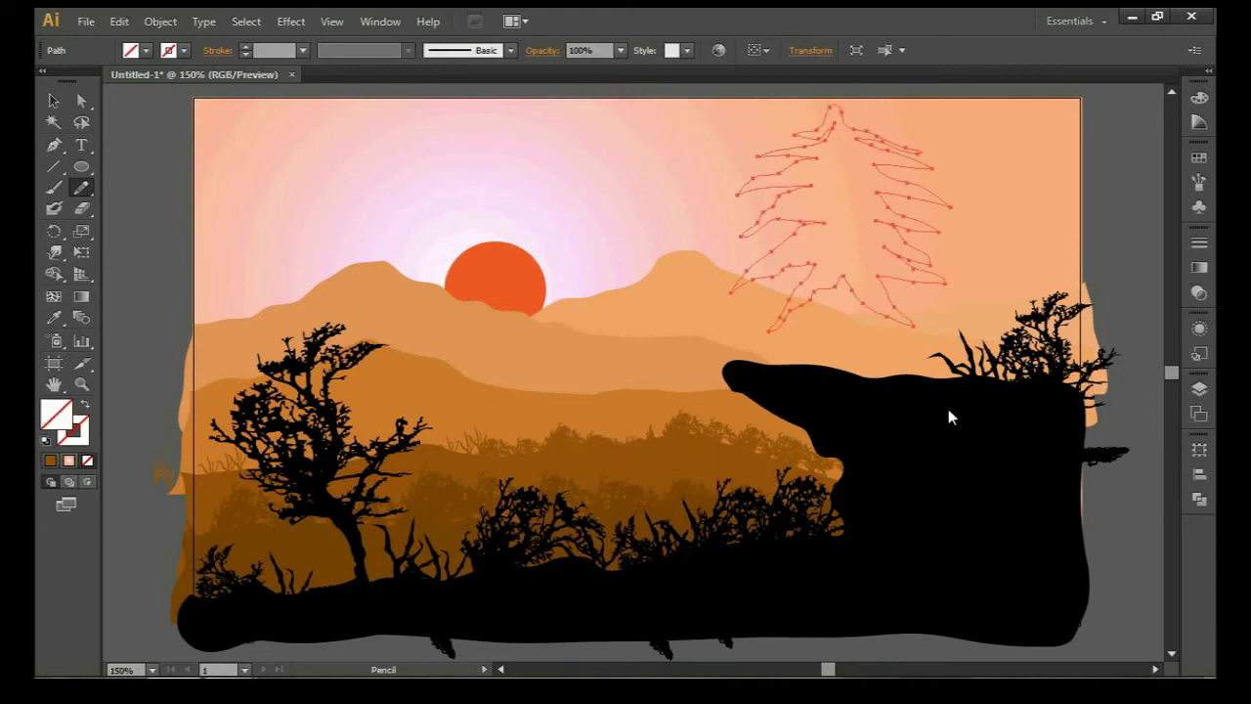
key(i)
click(949, 413)
key(p)
click(837, 358)
click(846, 277)
key(v)
shift+click(860, 196)
click(1199, 498)
click(977, 483)
Shrink the black pine over the hills and duplicate it into a small cluster
drag(880, 176, 811, 174)
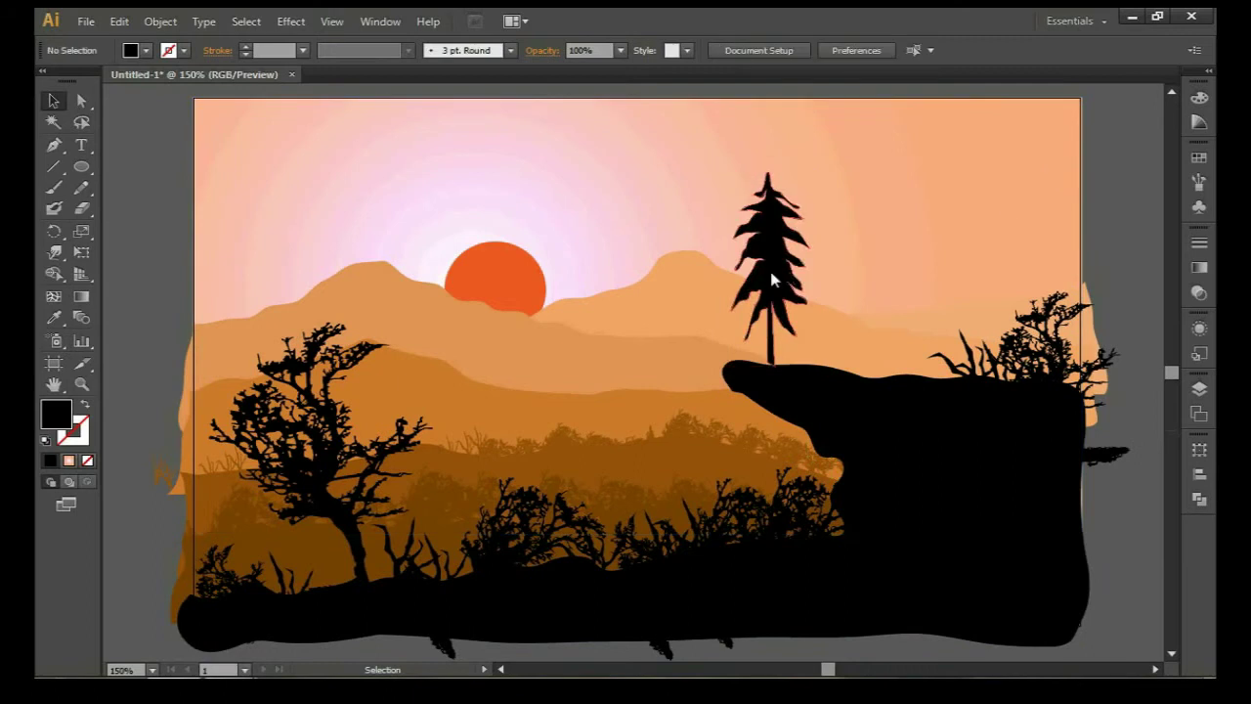
drag(768, 274, 692, 215)
drag(728, 125, 697, 203)
mouse_move(689, 256)
mouse_down()
mouse_move(755, 256)
mouse_move(777, 279)
mouse_move(811, 259)
mouse_move(842, 264)
mouse_move(814, 247)
mouse_up()
mouse_move(699, 256)
mouse_down()
mouse_move(664, 244)
mouse_move(636, 298)
mouse_move(846, 274)
mouse_move(693, 283)
mouse_move(779, 300)
mouse_up()
mouse_move(587, 176)
mouse_down()
mouse_move(938, 366)
mouse_move(698, 240)
mouse_up()
click(765, 204)
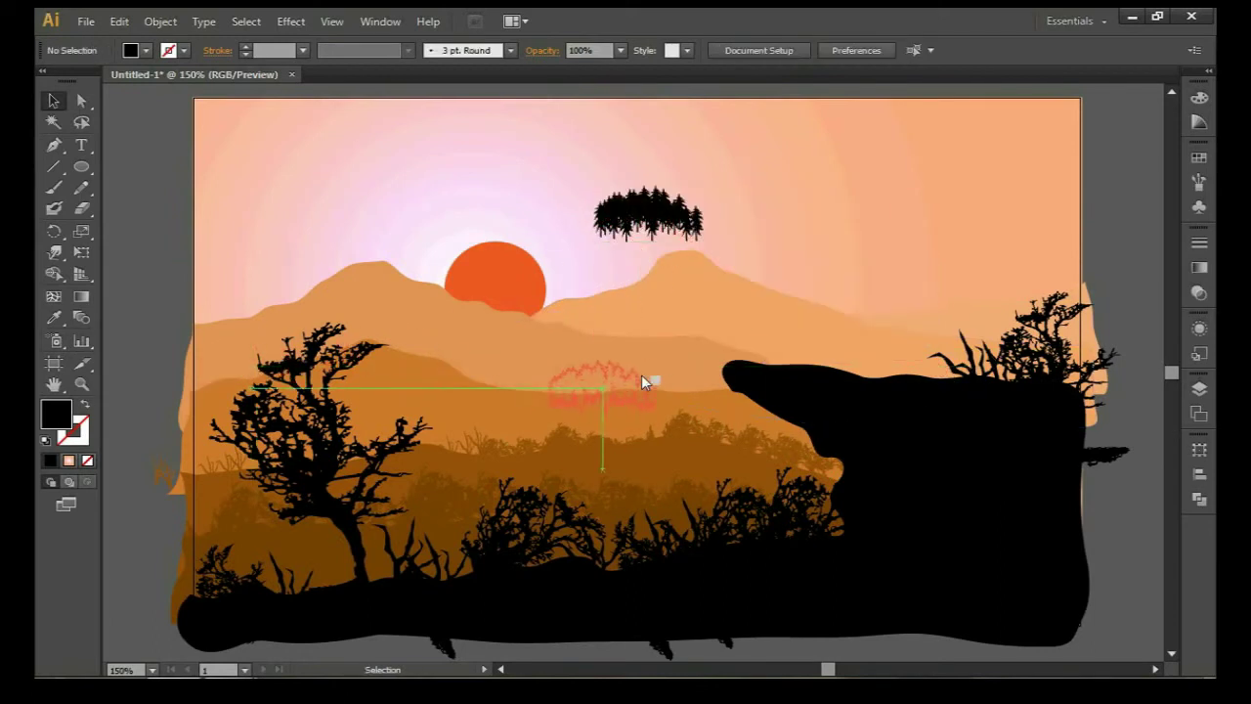
Move the tree cluster down onto the hills and sample a hill colour for it
drag(645, 382, 659, 389)
key(i)
click(574, 378)
click(821, 391)
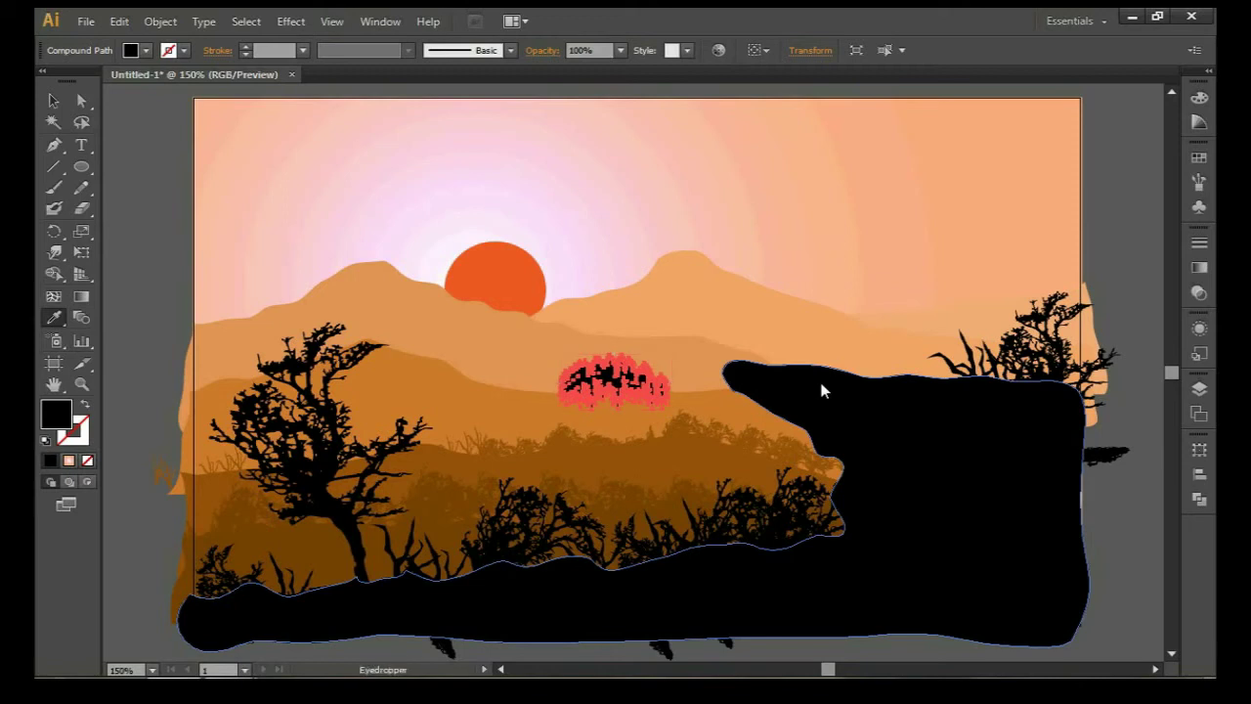
key(v)
key(ctrl+shift+a)
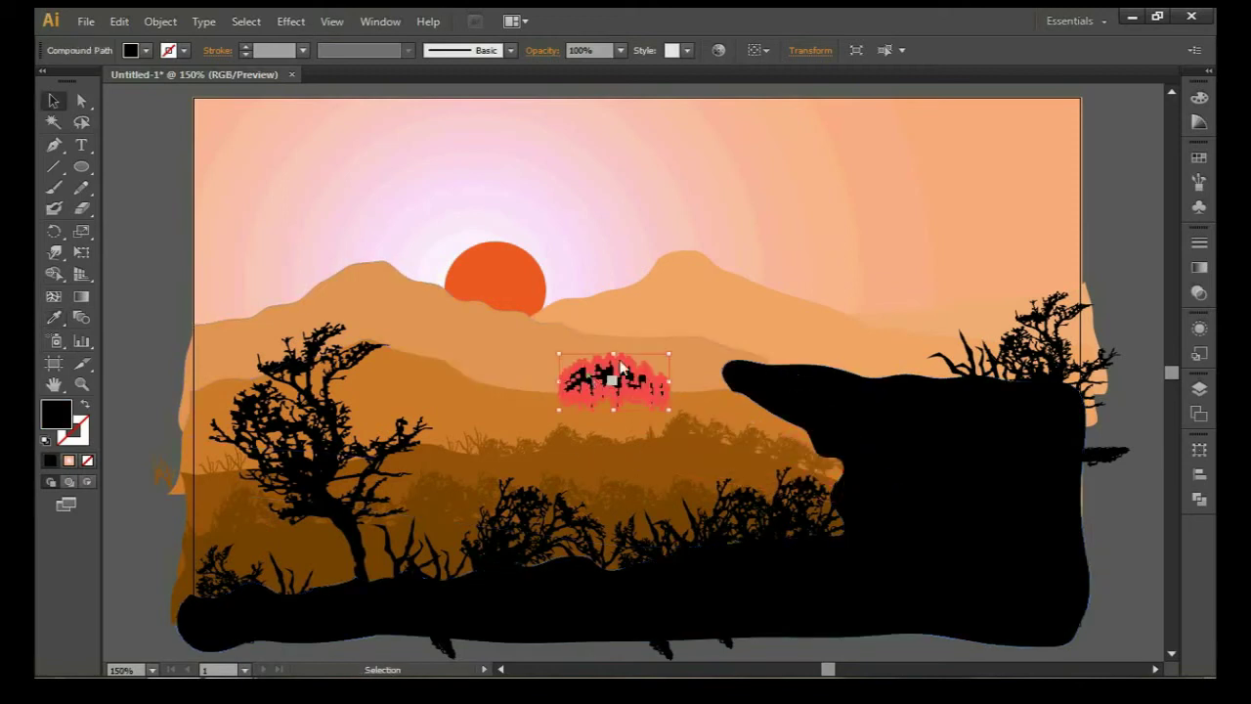
Place the recoloured treeline on the far left hill and add a copy along the ridge
click(513, 408)
drag(645, 391, 396, 342)
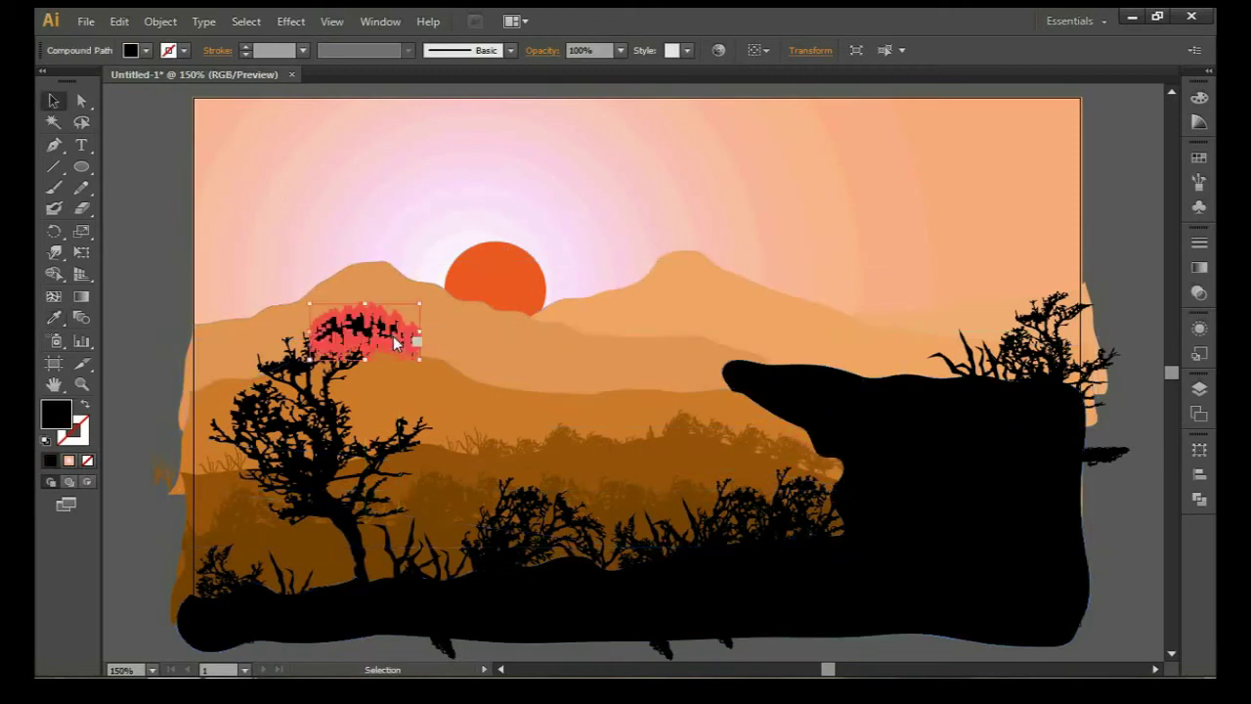
key(v)
key(ctrl+shift+a)
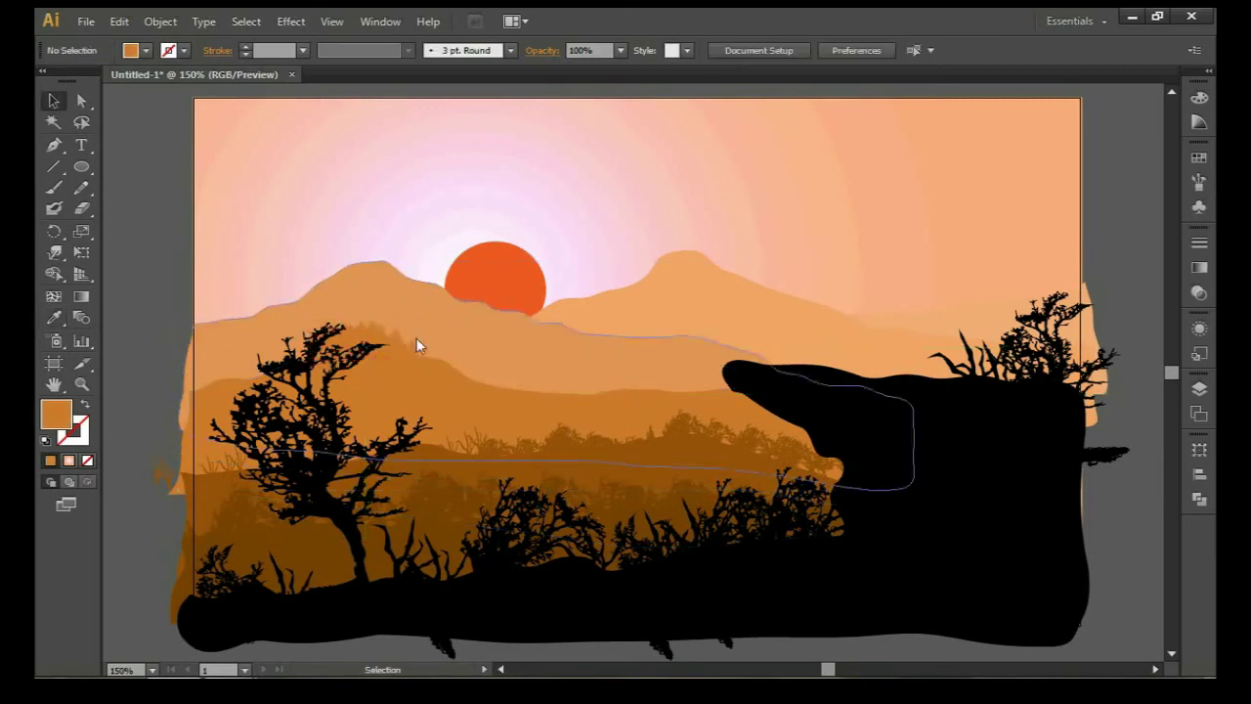
drag(267, 376, 457, 367)
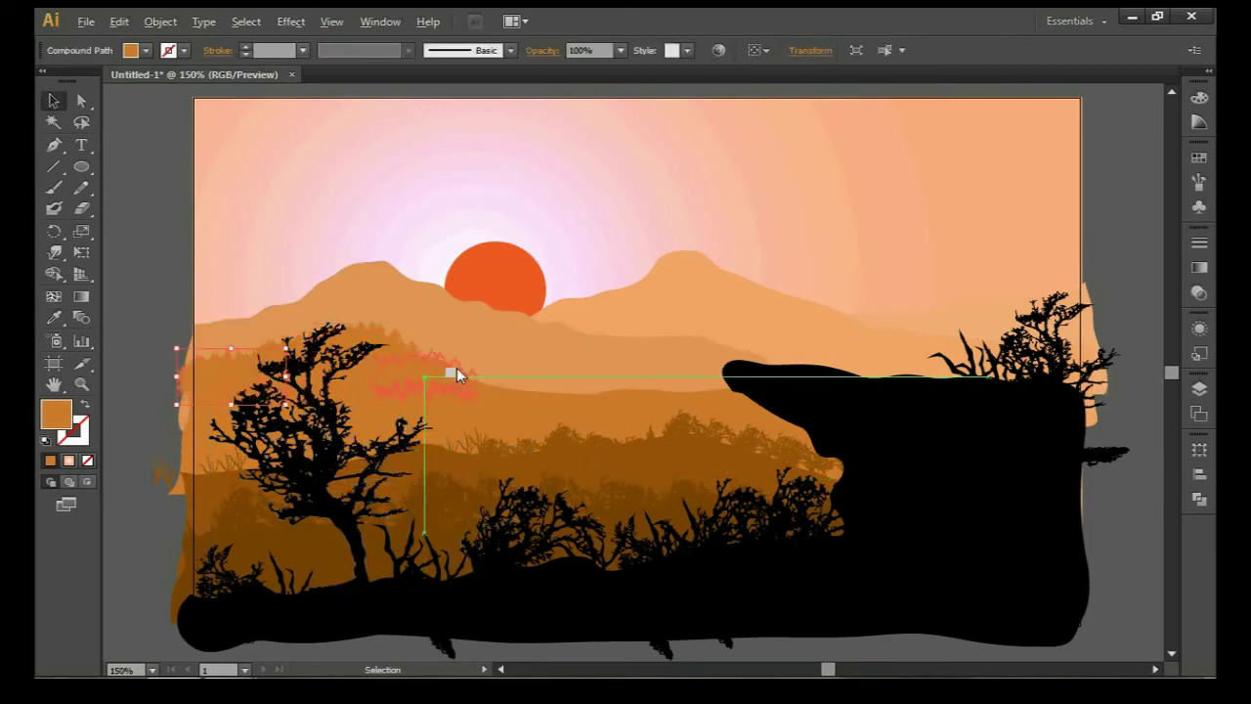
key(ctrl+shift+a)
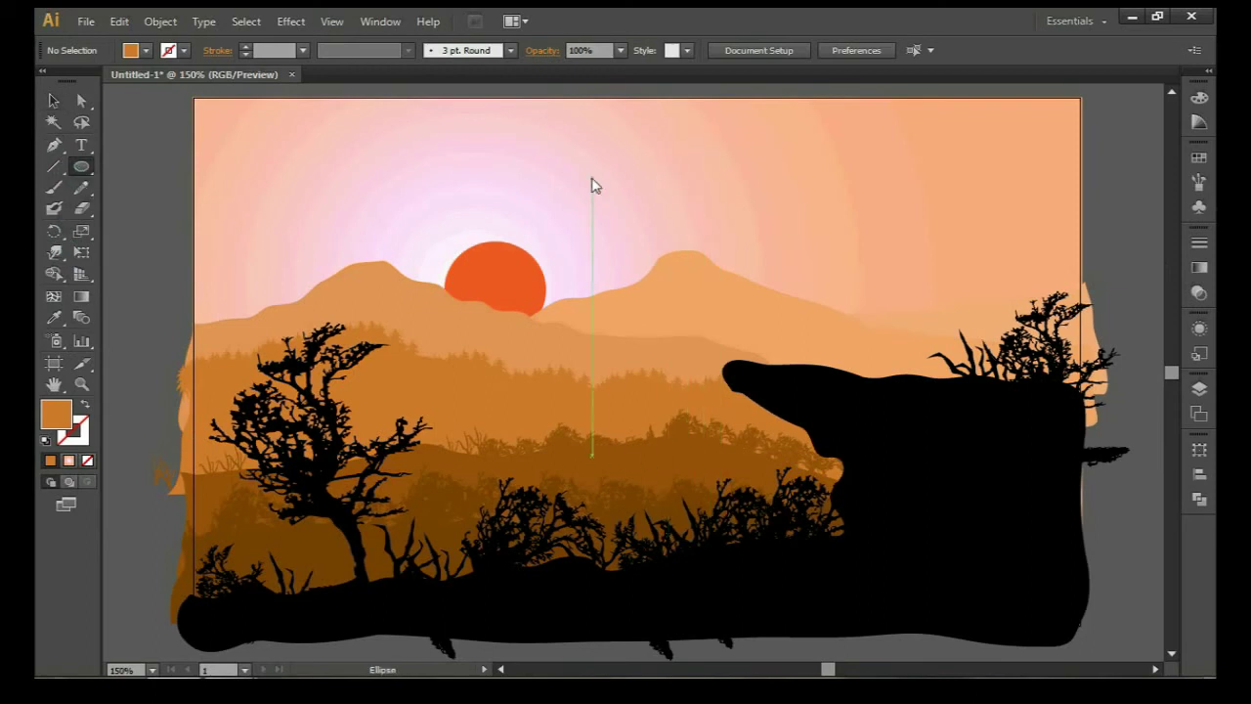
Colour and flatten the ellipses, then unite them into one pale yellow cloud
key(F6)
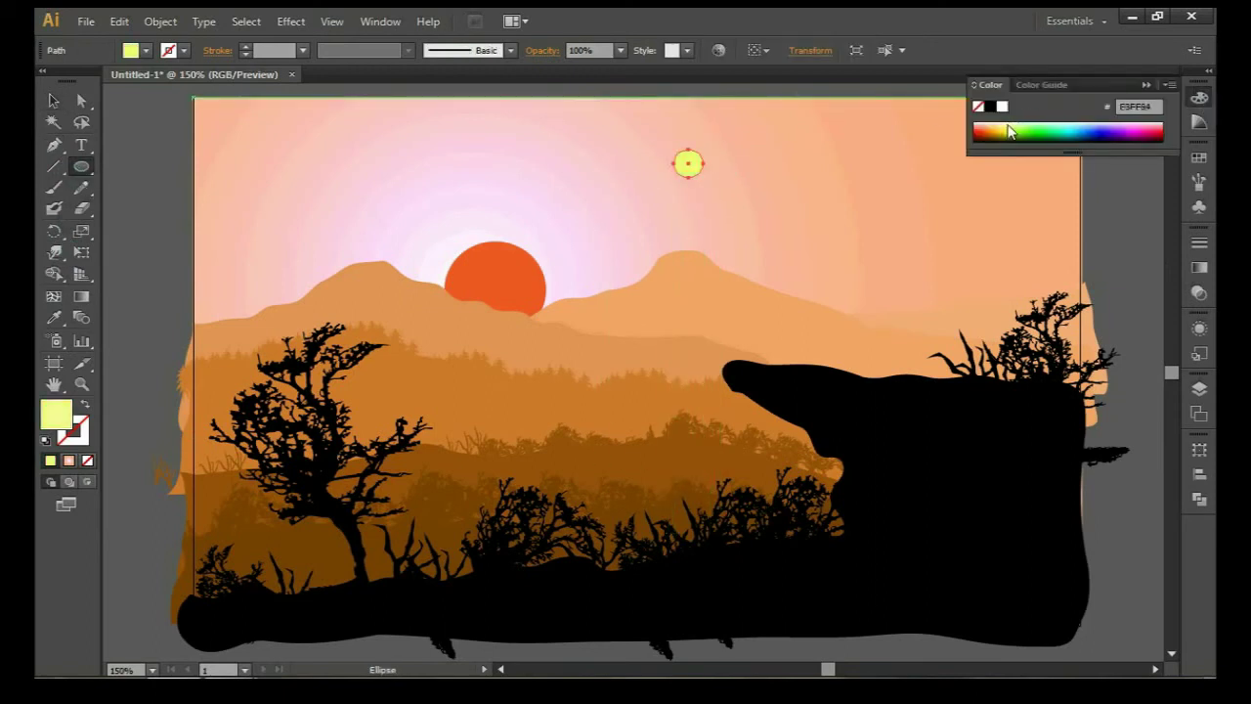
key(v)
click(725, 161)
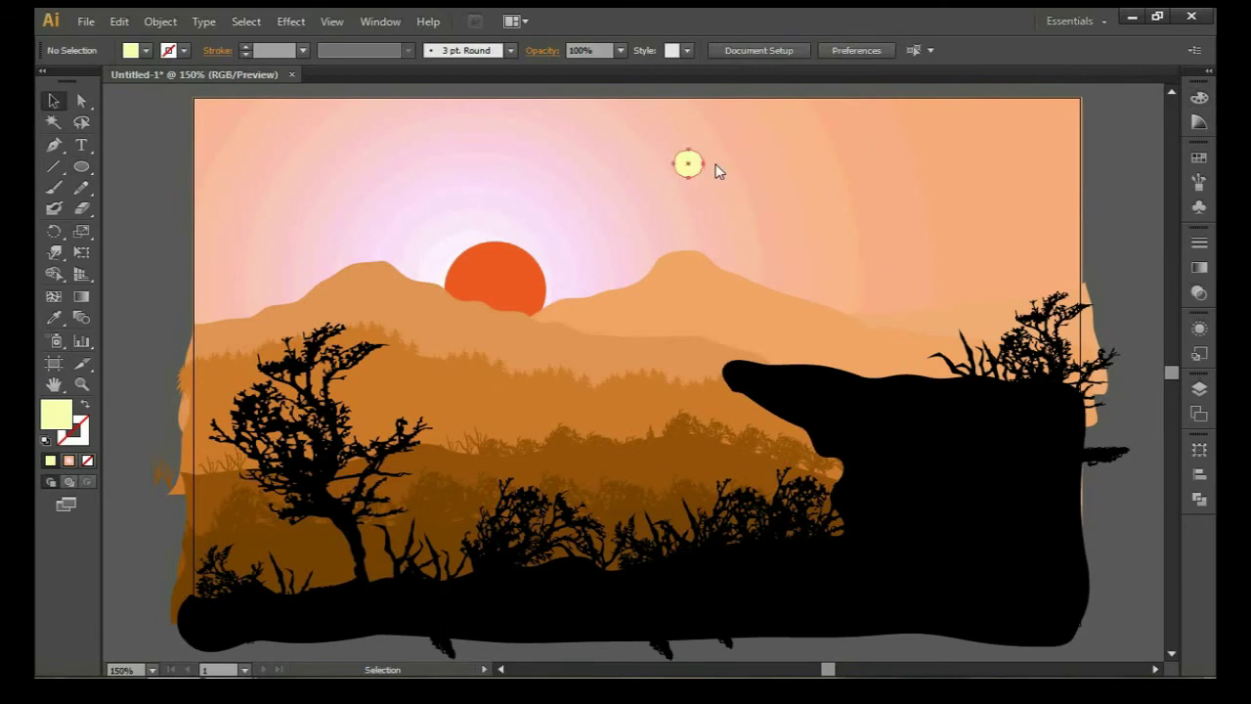
mouse_move(716, 192)
mouse_down()
mouse_move(722, 179)
mouse_move(678, 187)
mouse_up()
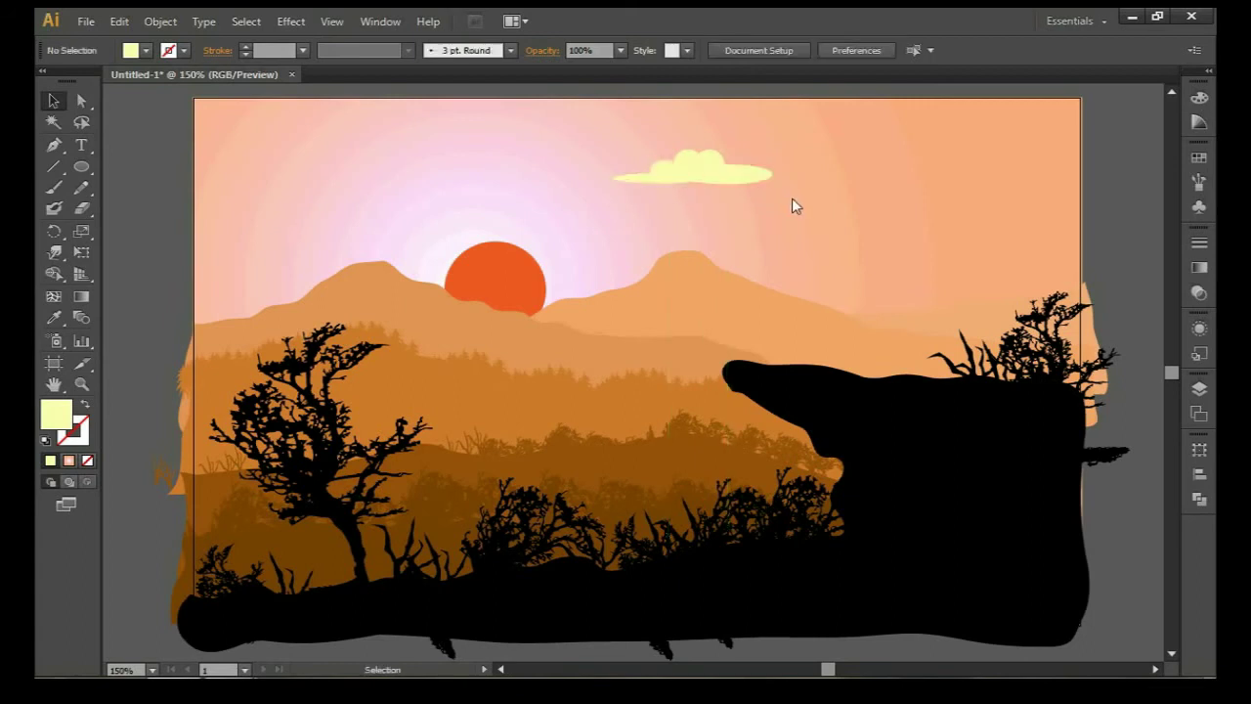
shift+click(704, 167)
click(1200, 499)
click(983, 478)
Add a cloud copy to the right and a smaller united cloud below them
drag(715, 181, 663, 171)
drag(926, 163, 987, 167)
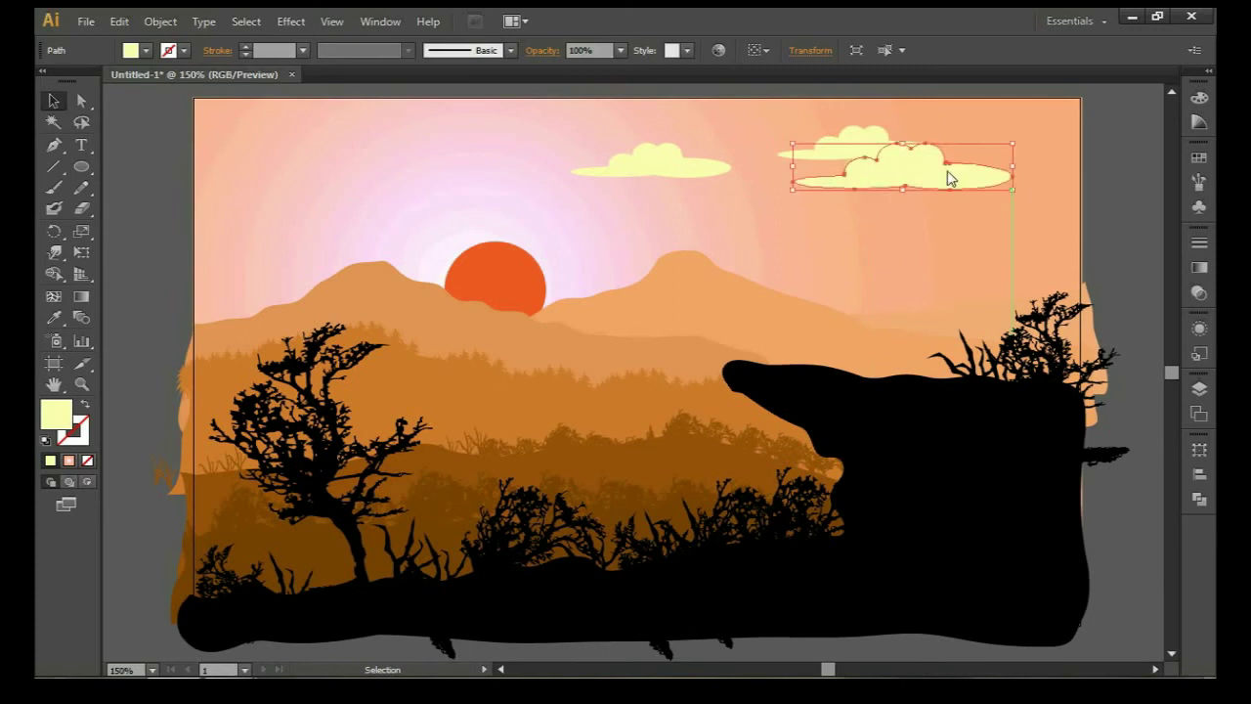
click(1062, 157)
drag(891, 227, 887, 263)
shift+drag(974, 277, 836, 253)
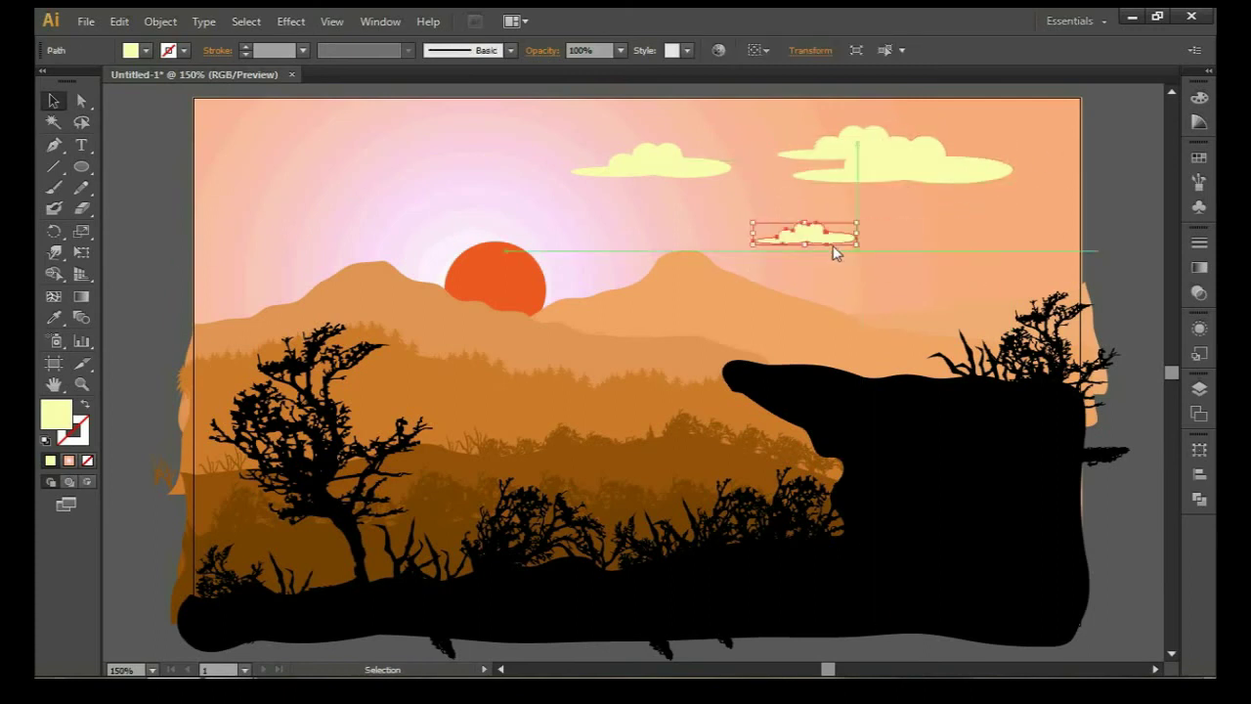
click(804, 241)
click(1200, 498)
click(984, 478)
click(1199, 499)
click(1145, 274)
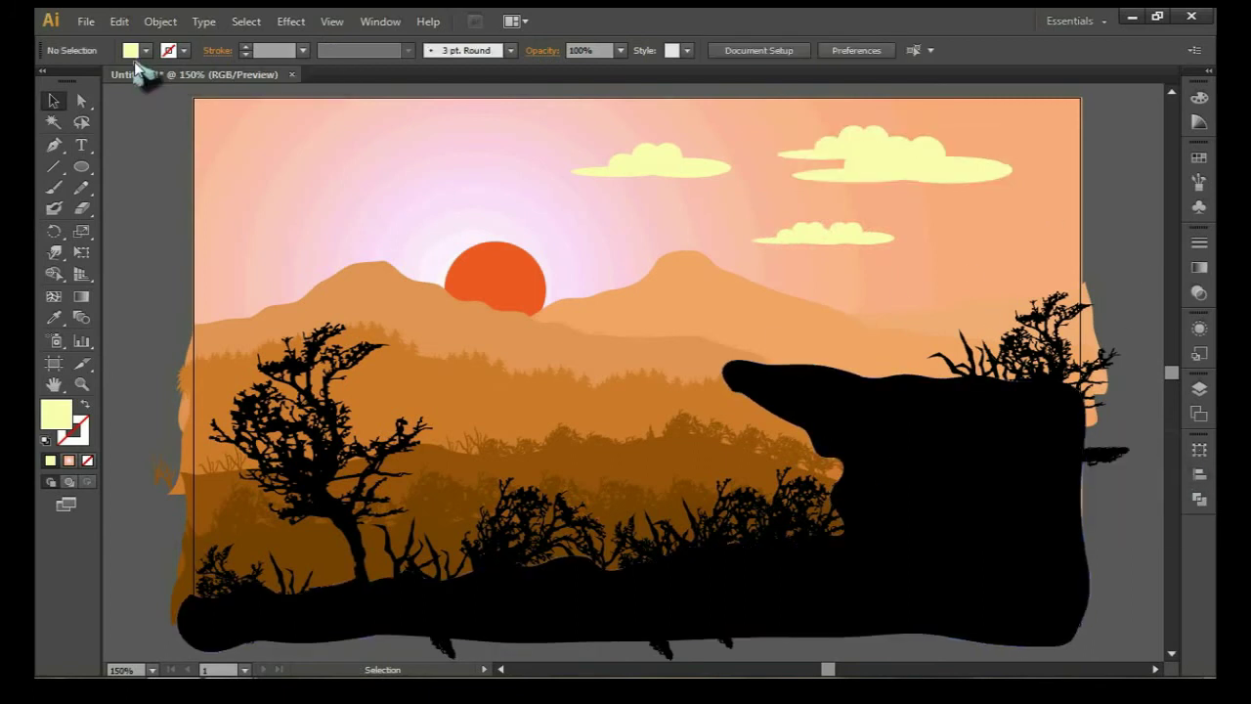
key(ctrl+o)
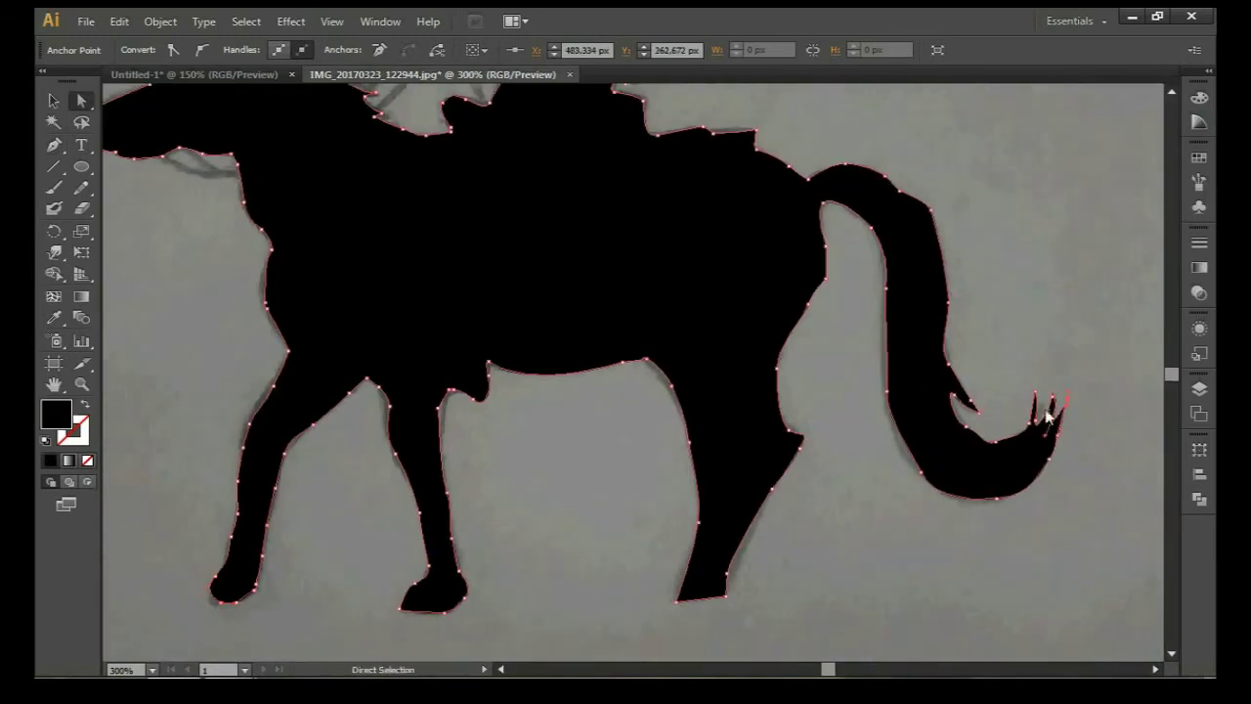
Move the traced horse-and-rider silhouette onto the right cliff and nudge it into place
drag(958, 391, 963, 428)
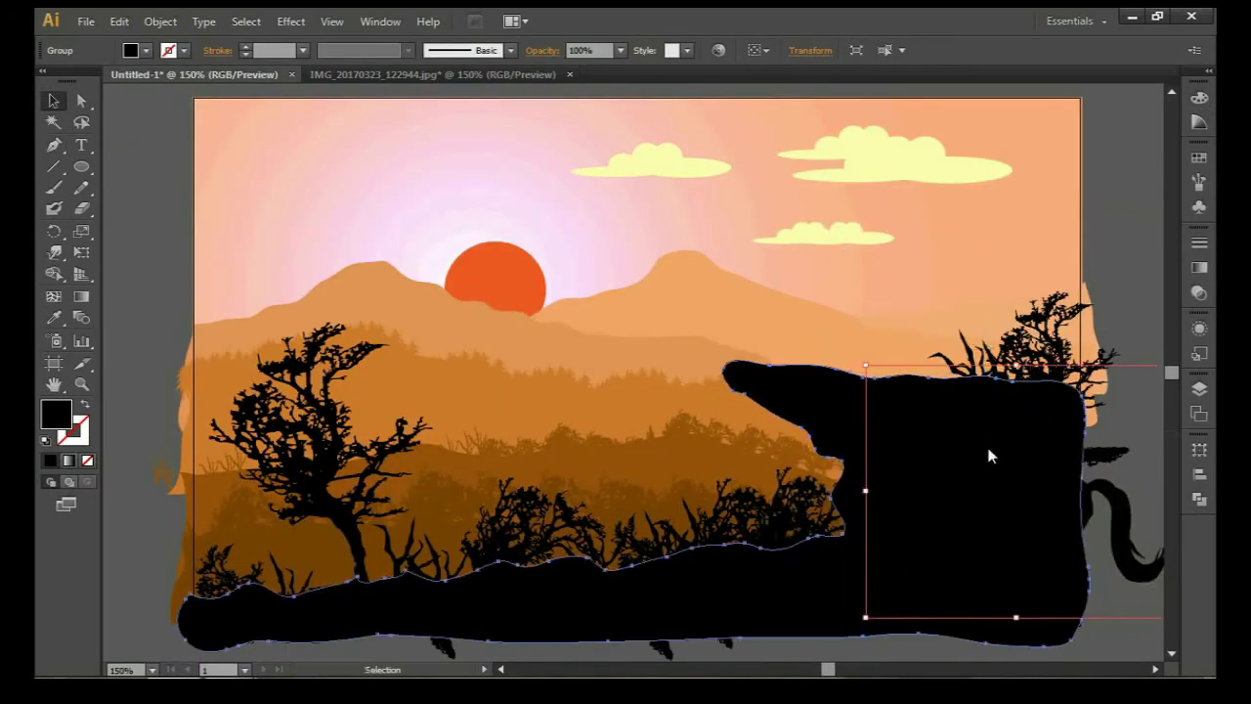
drag(1129, 526, 1012, 291)
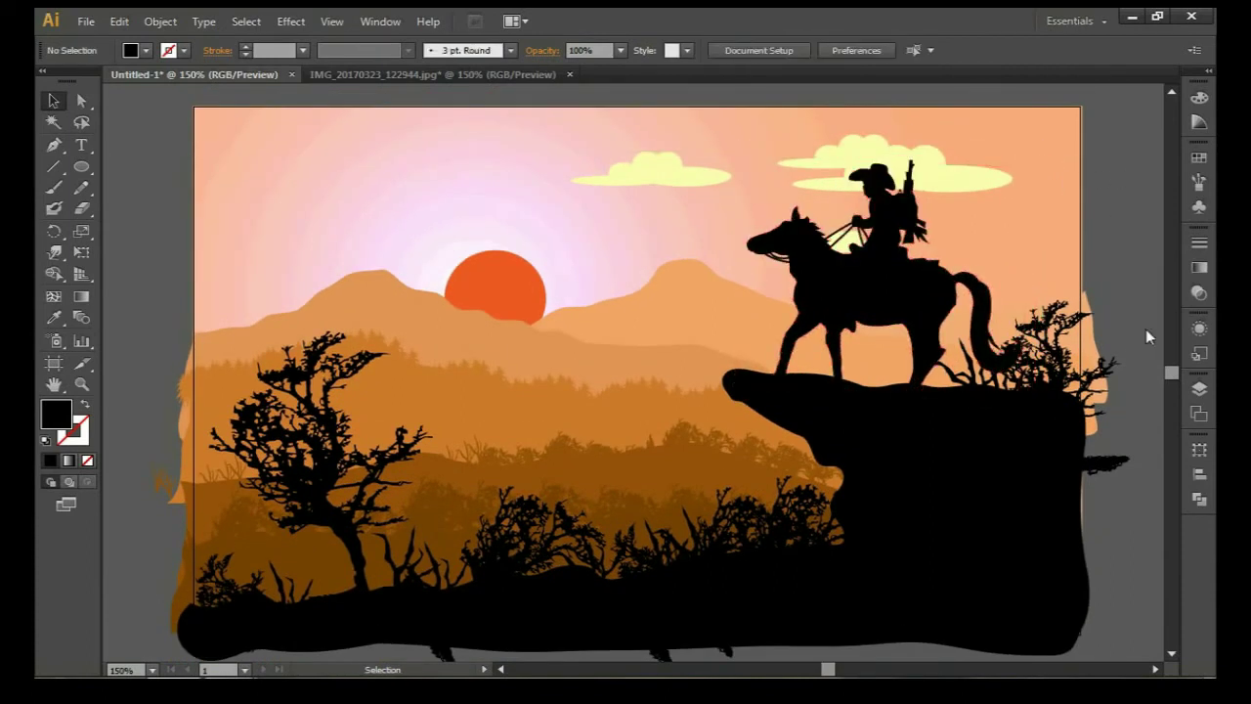
drag(880, 294, 867, 284)
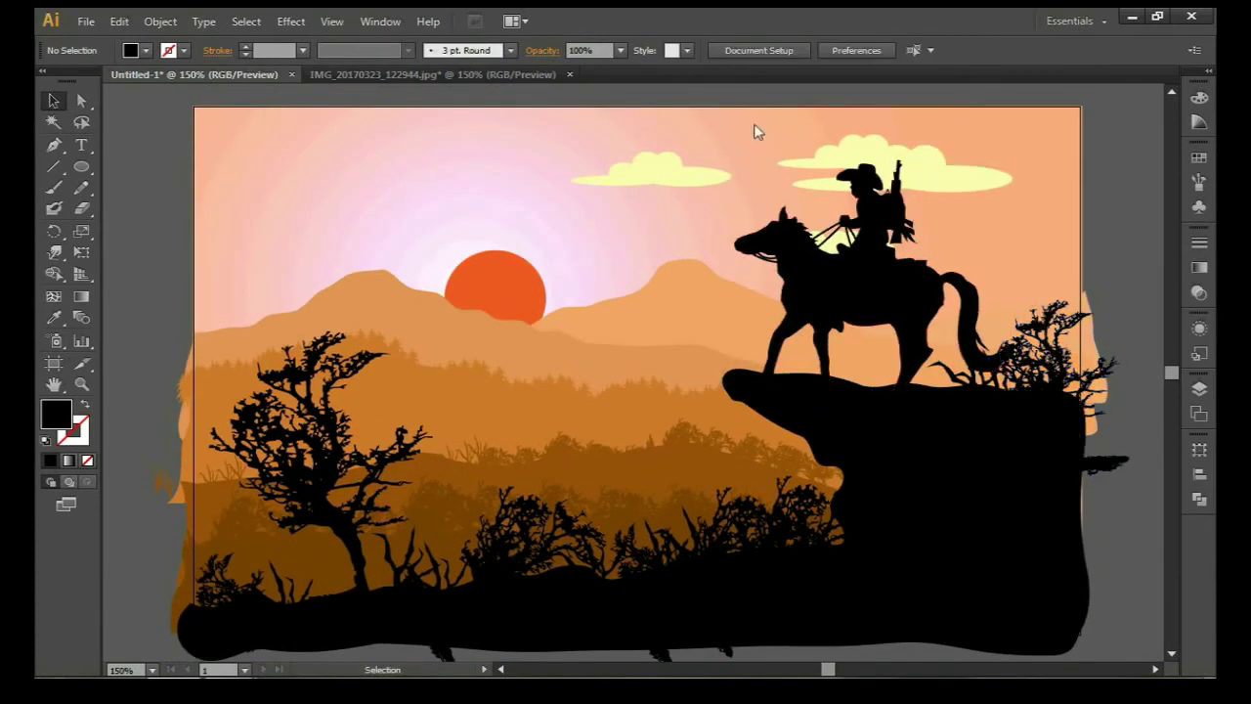
Cover the whole artboard with a rectangle filled with a red-yellow gradient
click(82, 167)
drag(193, 110, 1089, 558)
key(g)
key(v)
click(52, 101)
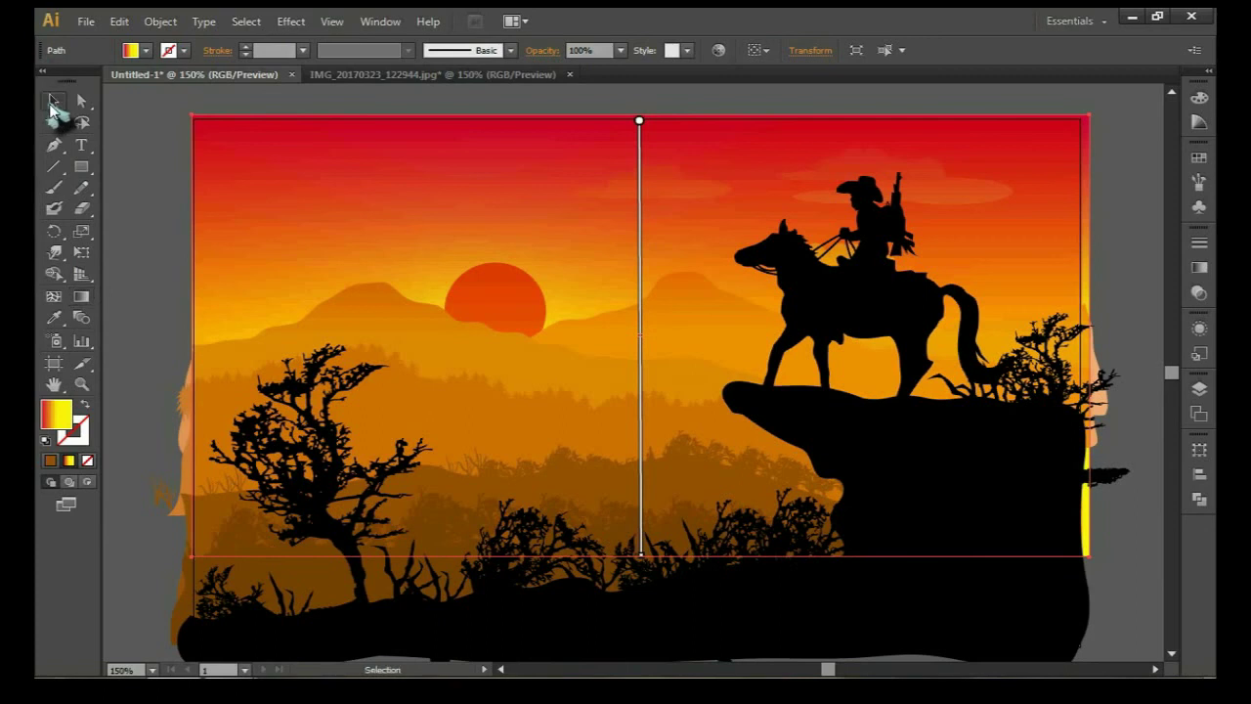
drag(640, 120, 640, 144)
key(ctrl+z)
Reverse the gradient to yellow at top, red at bottom, and zoom to 100%
click(81, 293)
drag(638, 579, 648, 127)
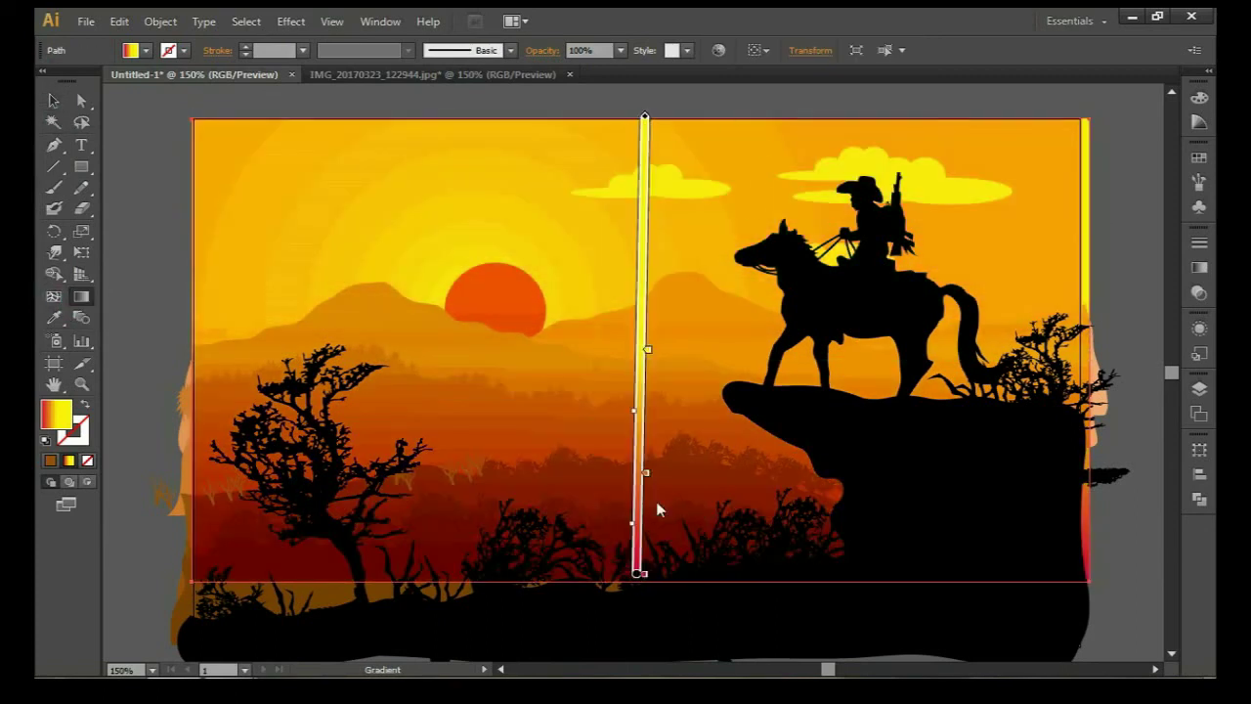
scroll(653, 509, down, 1)
key(v)
key(ctrl+1)
click(1199, 388)
scroll(1145, 391, up, 2)
click(1199, 388)
scroll(996, 214, up, 2)
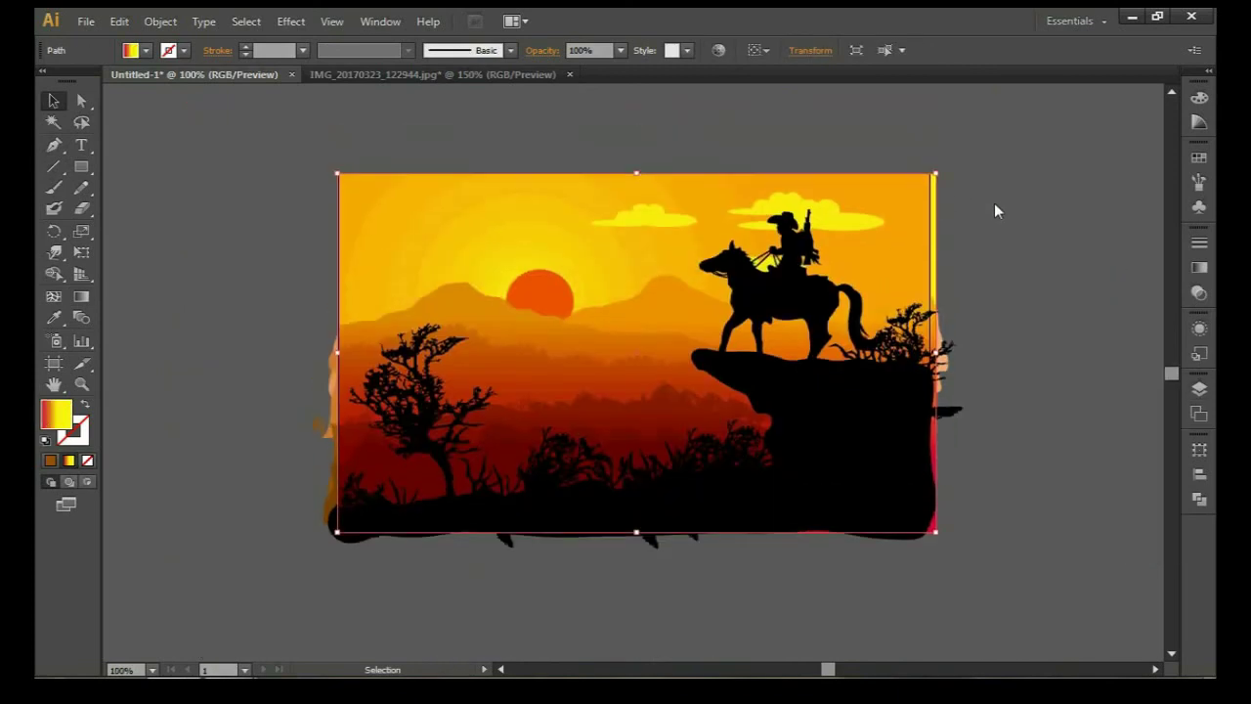